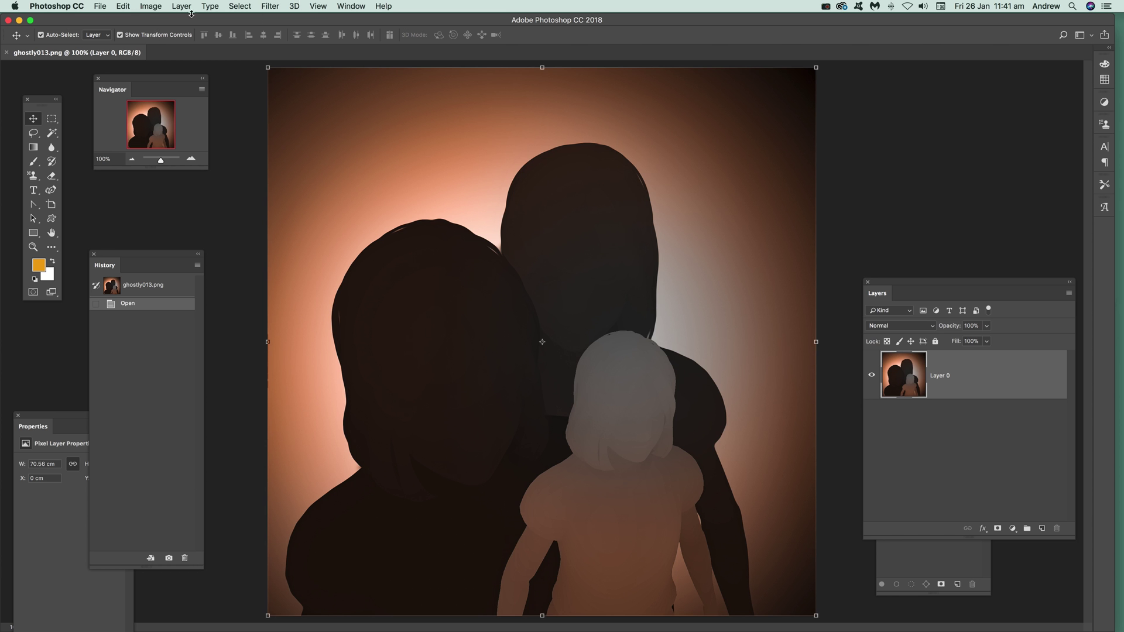
Step: Check the Image Size settings and close them unchanged
{"action": "left_click", "coordinate": [158, 5]}
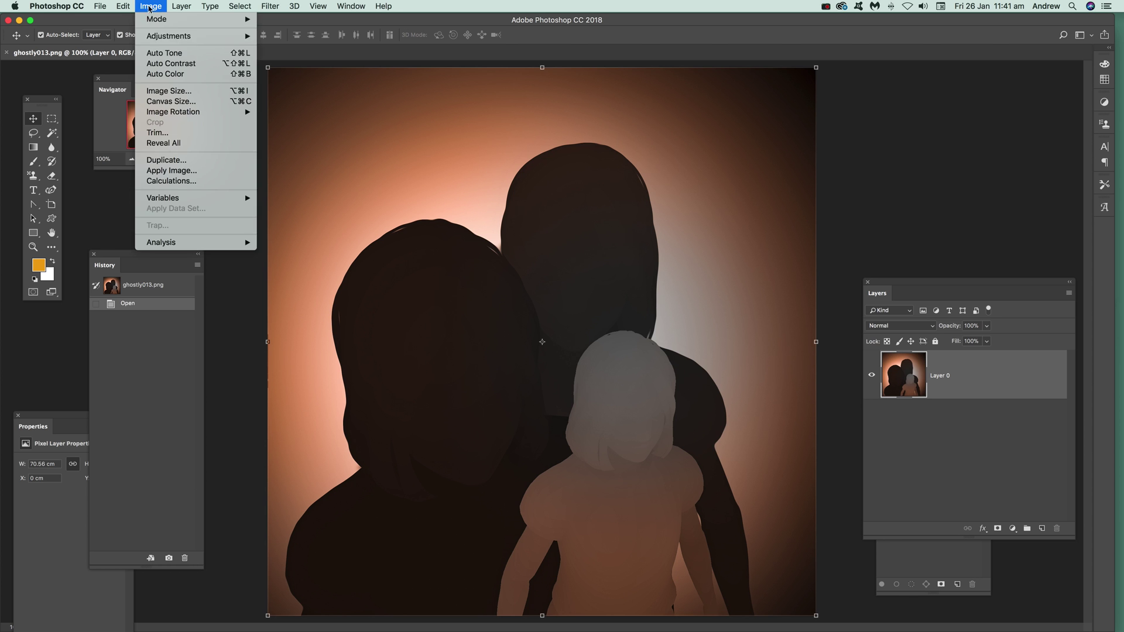
{"action": "left_click", "coordinate": [526, 198]}
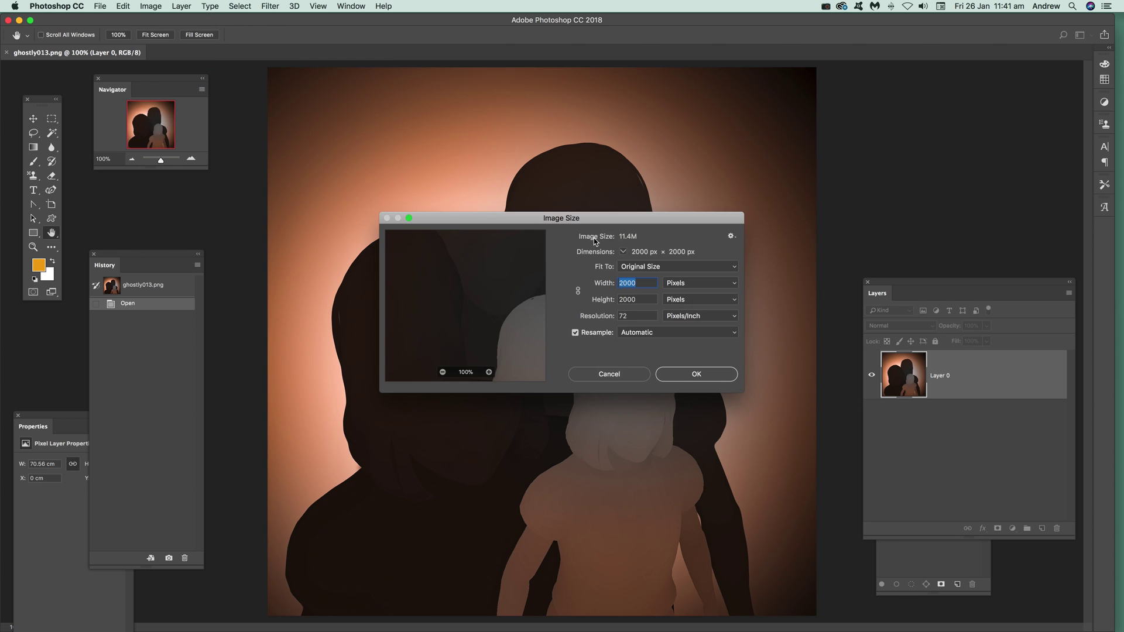
{"action": "left_click", "coordinate": [622, 377]}
{"action": "key", "text": "v"}
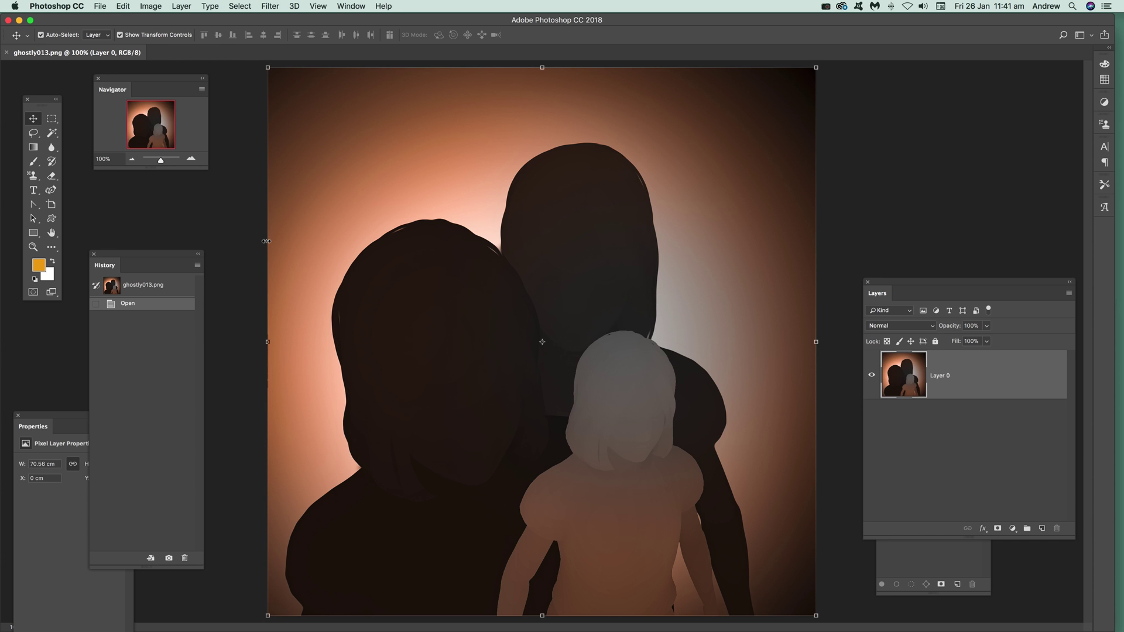
Step: Convert the family silhouette image to Grayscale mode
{"action": "left_click", "coordinate": [145, 8]}
{"action": "mouse_move", "coordinate": [151, 21]}
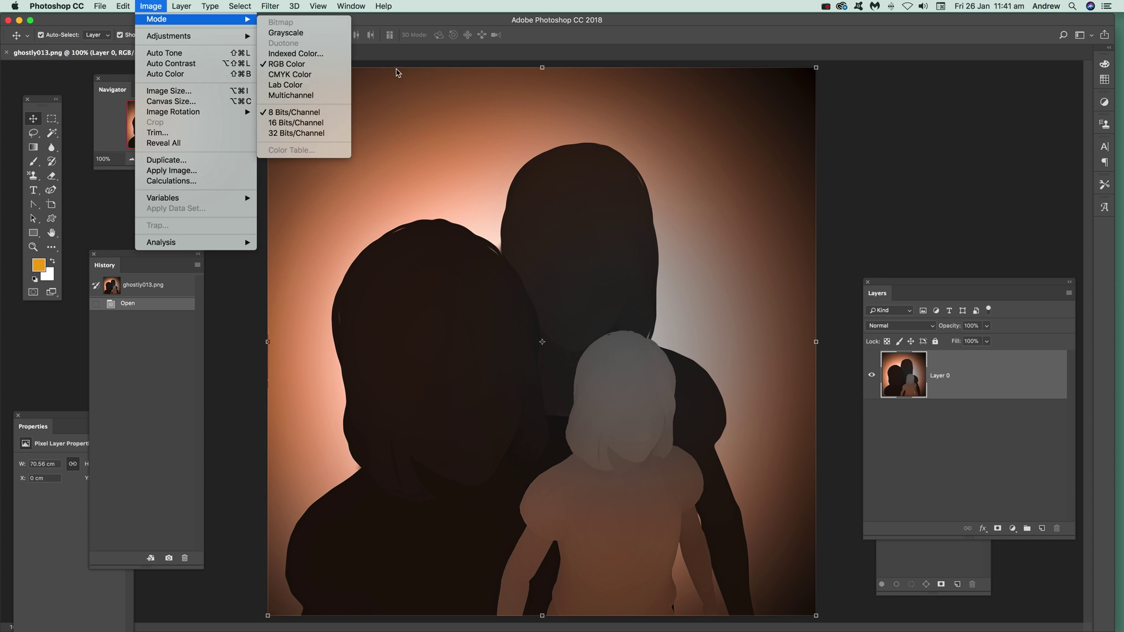
{"action": "left_click", "coordinate": [295, 37]}
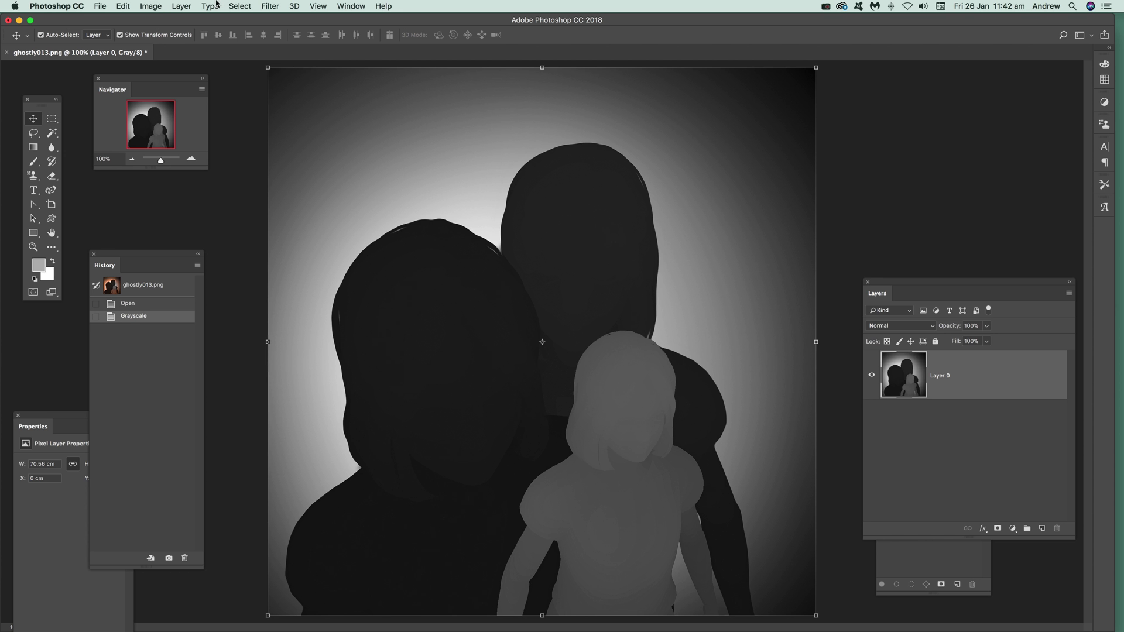
Step: Flatten and convert to Bitmap with a Halftone Screen at 30 lines per inch
{"action": "left_click", "coordinate": [148, 7]}
{"action": "mouse_move", "coordinate": [150, 20]}
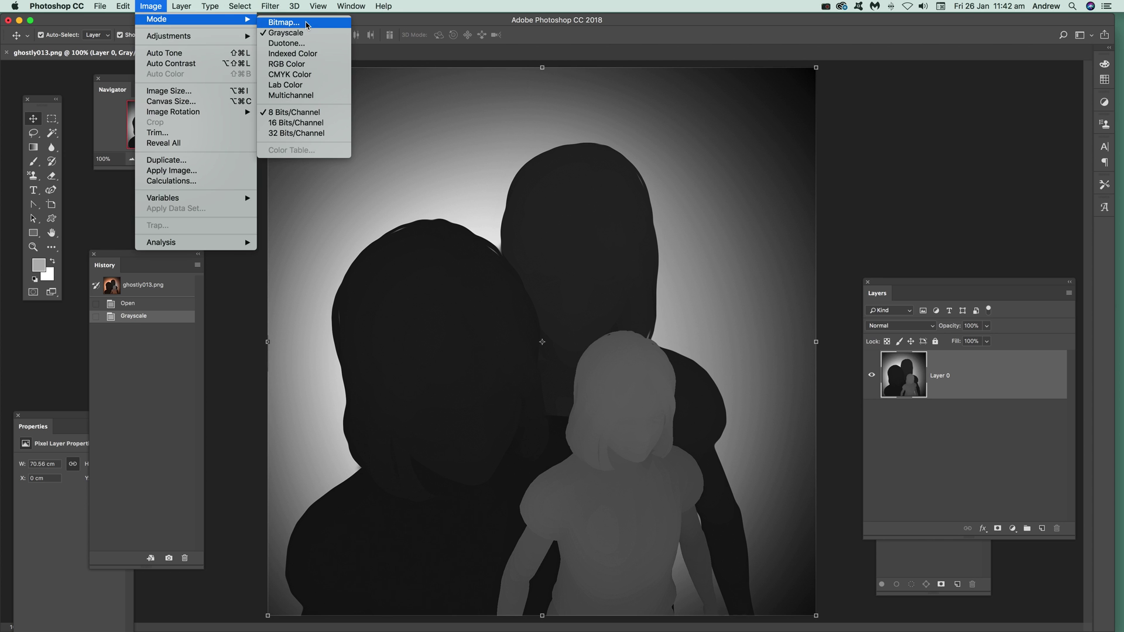
{"action": "left_click", "coordinate": [305, 23]}
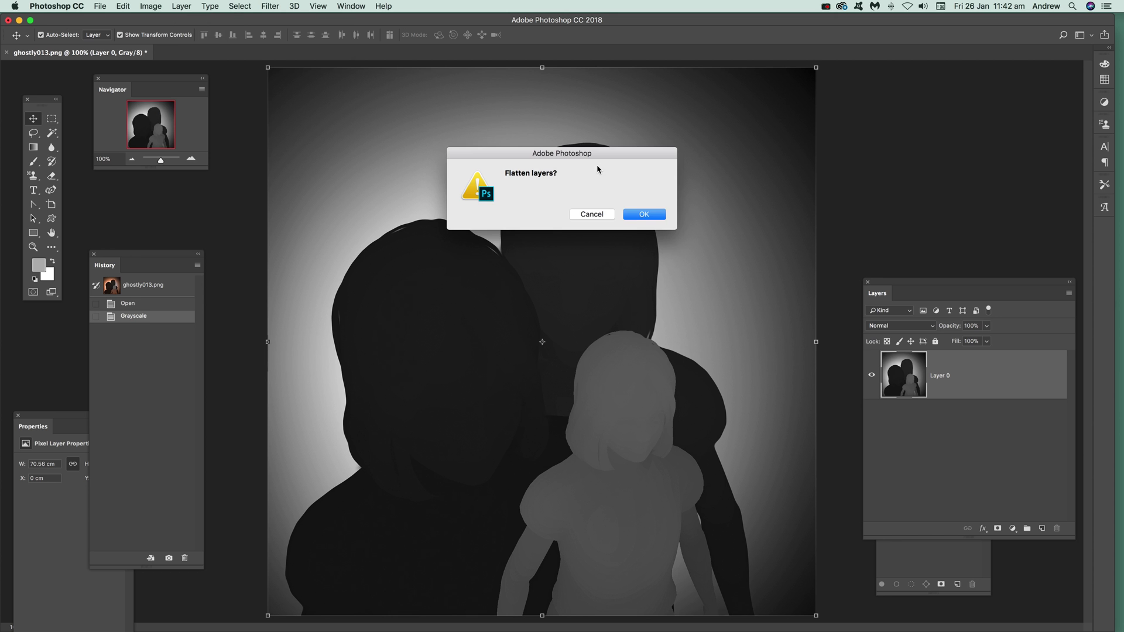
{"action": "left_click", "coordinate": [638, 215]}
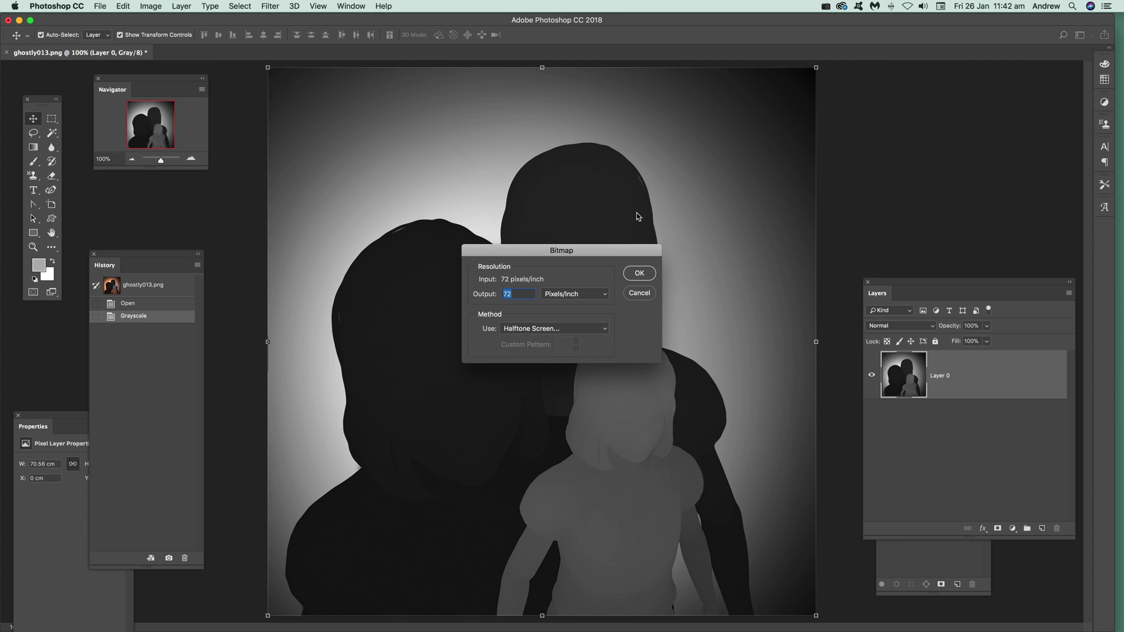
{"action": "left_click", "coordinate": [531, 332]}
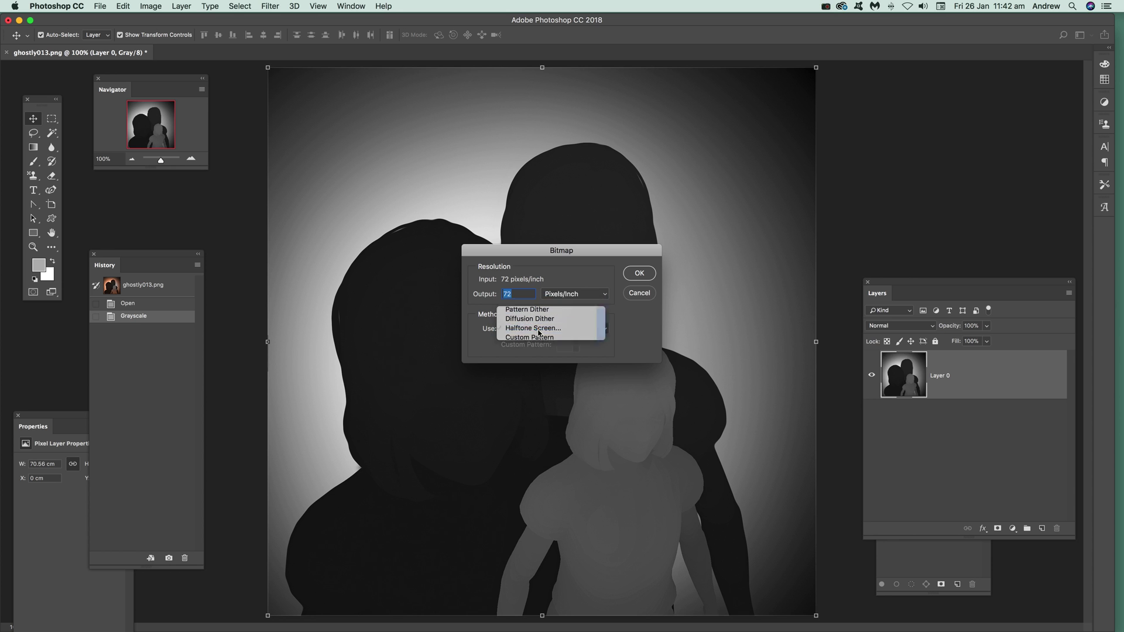
{"action": "left_click", "coordinate": [539, 332]}
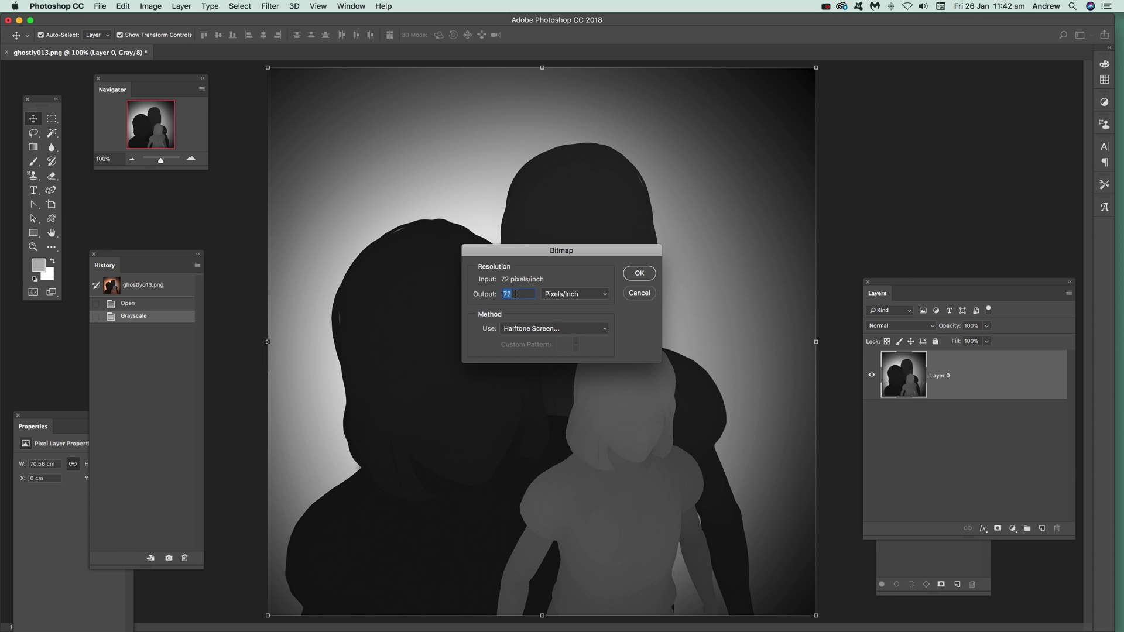
{"action": "left_click", "coordinate": [650, 274]}
{"action": "left_click_drag", "start_coordinate": [588, 265], "coordinate": [723, 233]}
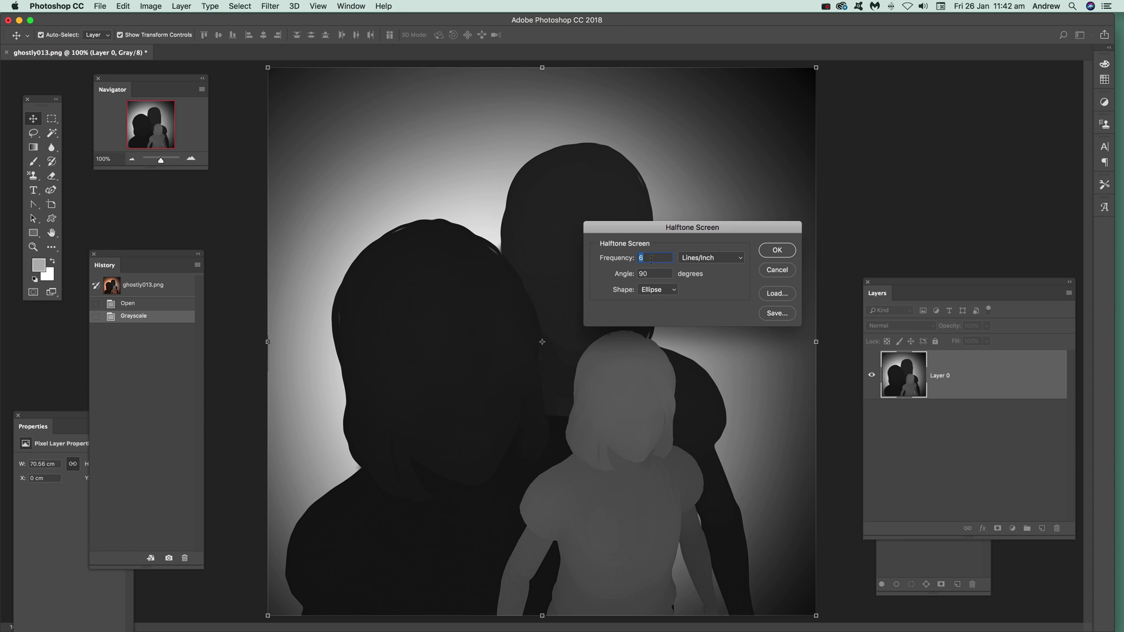
{"action": "type", "text": "30"}
{"action": "left_click", "coordinate": [776, 250]}
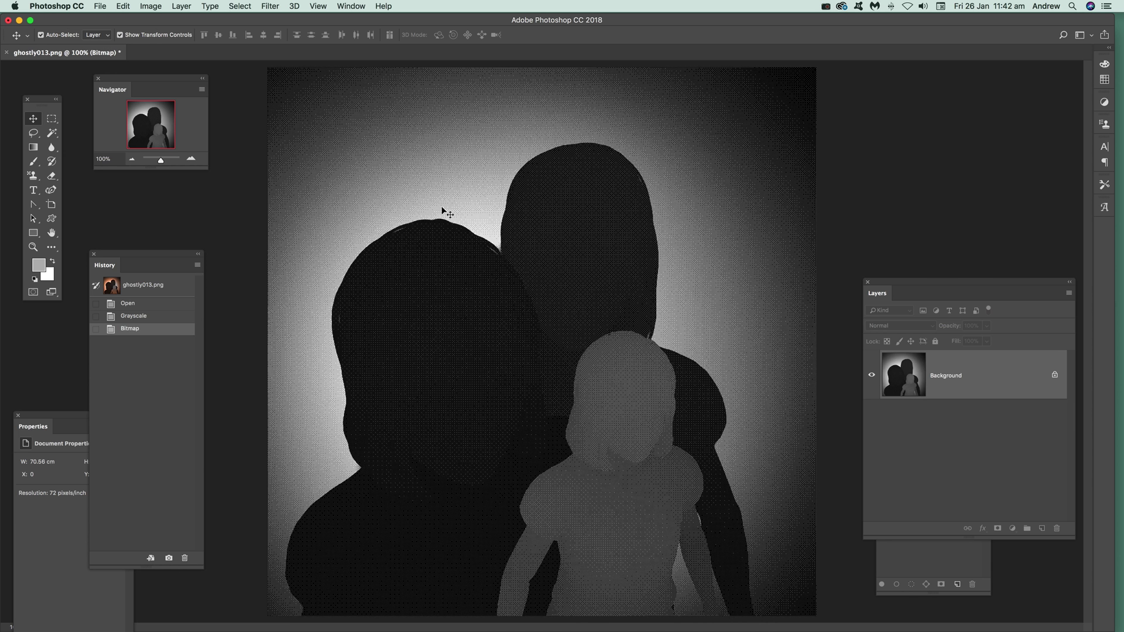
Step: Undo the 30 lpi bitmap and flatten the image with Layer > Flatten Image
{"action": "left_click", "coordinate": [123, 6]}
{"action": "left_click", "coordinate": [154, 19]}
{"action": "left_click", "coordinate": [151, 5]}
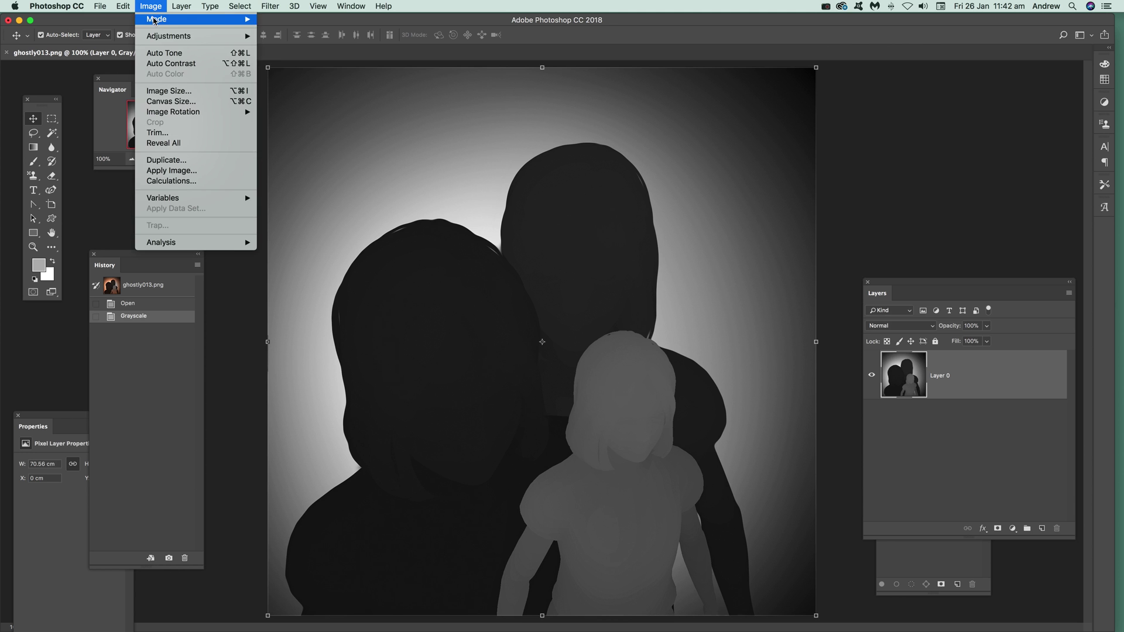
{"action": "mouse_move", "coordinate": [155, 19]}
{"action": "left_click", "coordinate": [271, 24]}
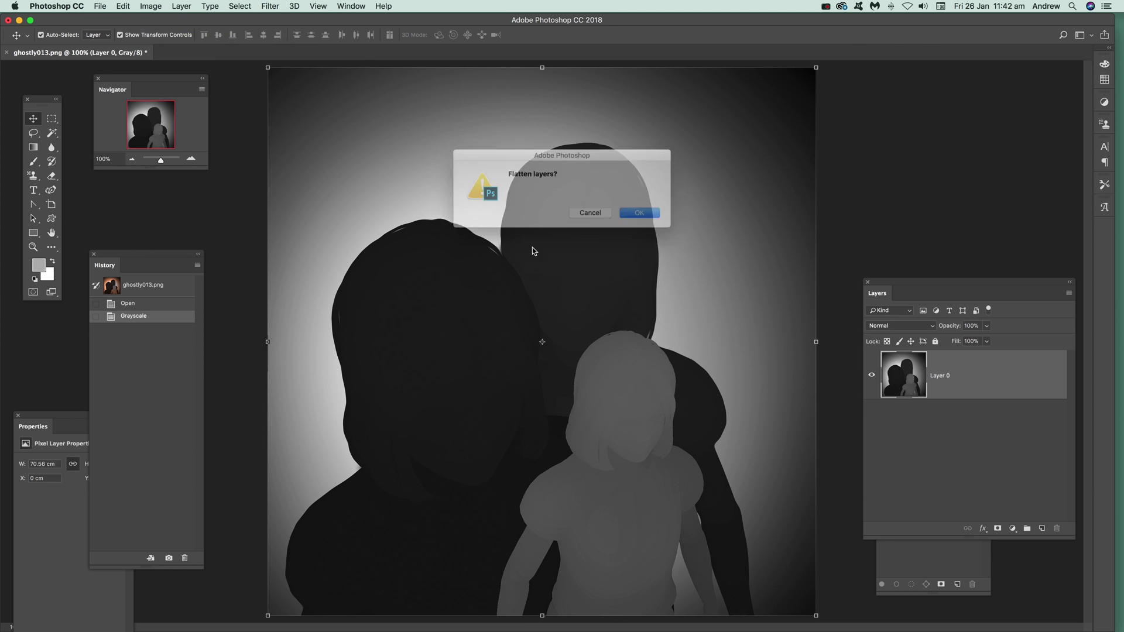
{"action": "left_click", "coordinate": [639, 213]}
{"action": "left_click", "coordinate": [638, 293]}
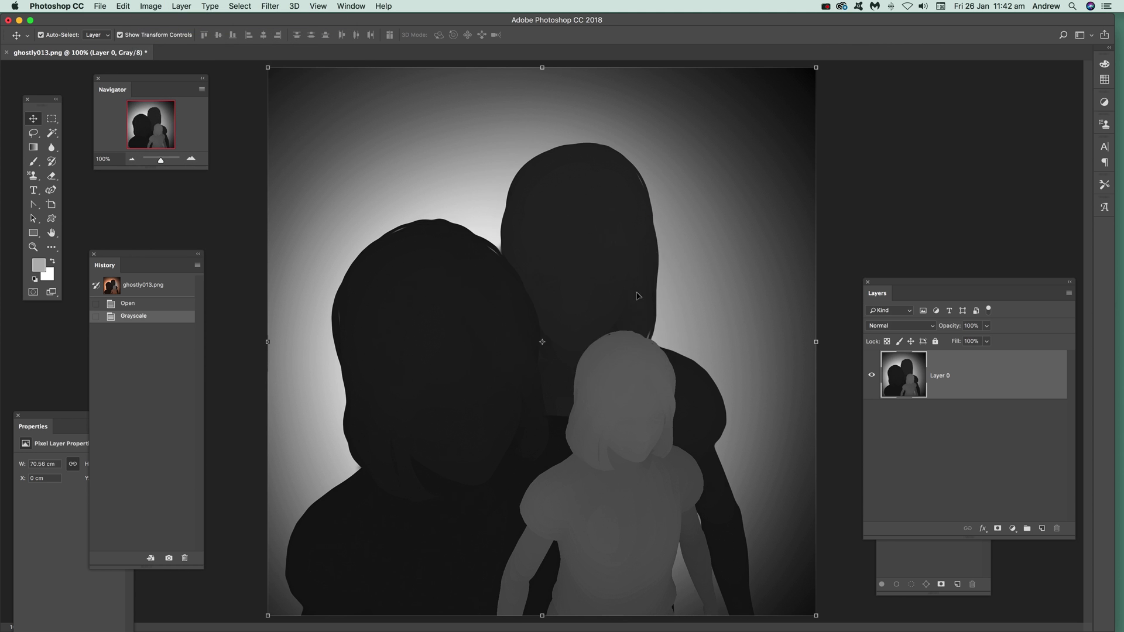
{"action": "left_click", "coordinate": [183, 6]}
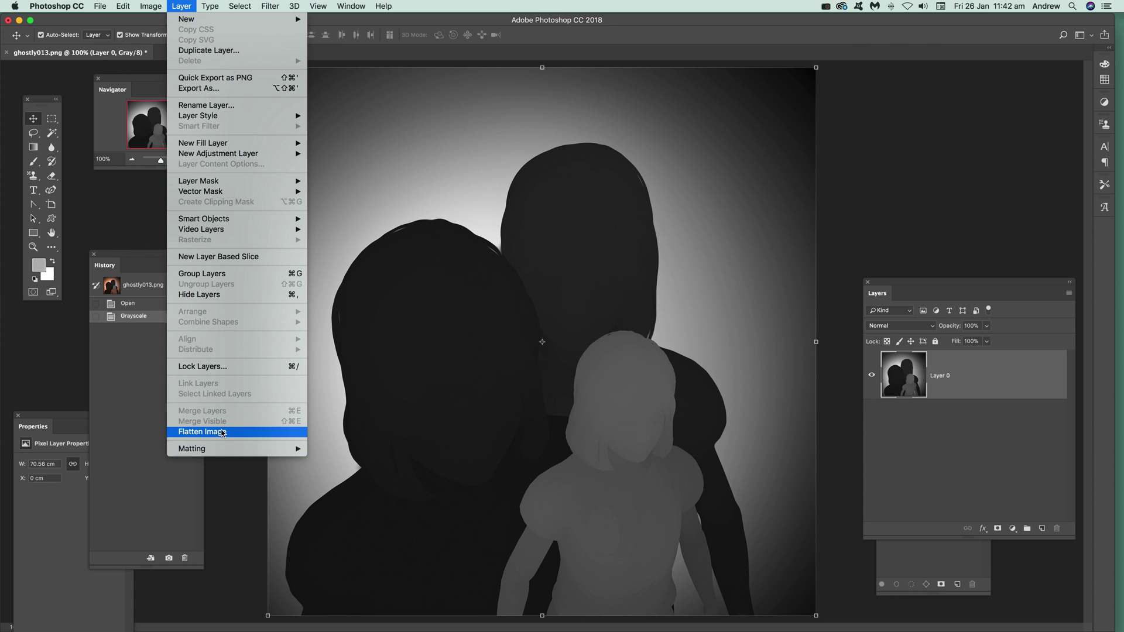
{"action": "left_click", "coordinate": [211, 432]}
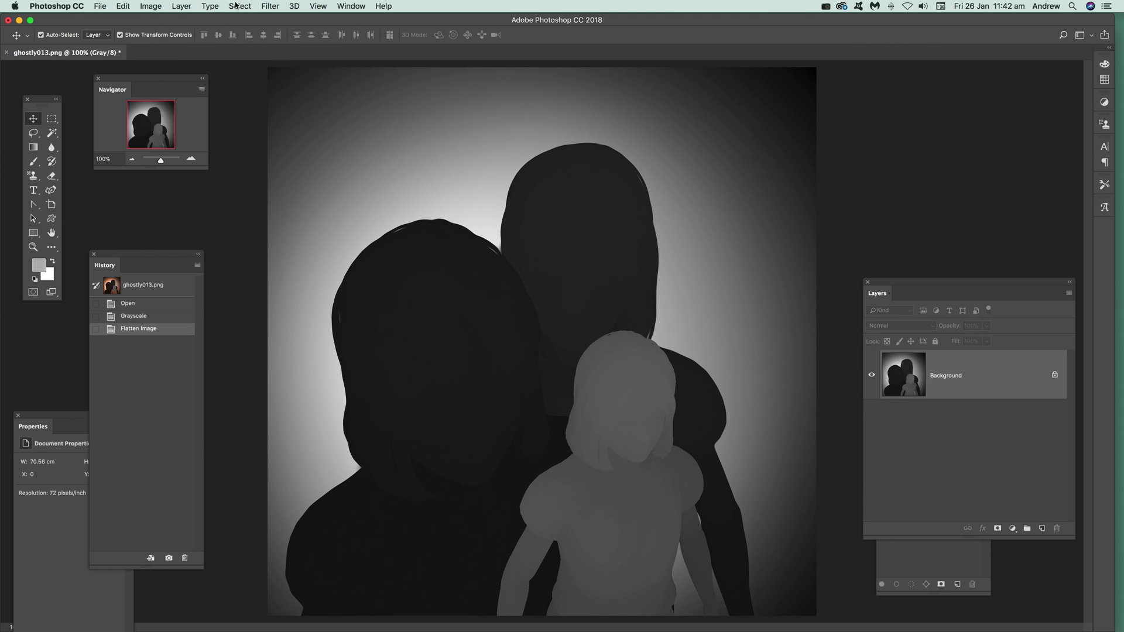
Step: Convert to Bitmap at 72 ppi using a Line halftone, frequency 5, angle 90
{"action": "left_click", "coordinate": [141, 7]}
{"action": "mouse_move", "coordinate": [153, 20]}
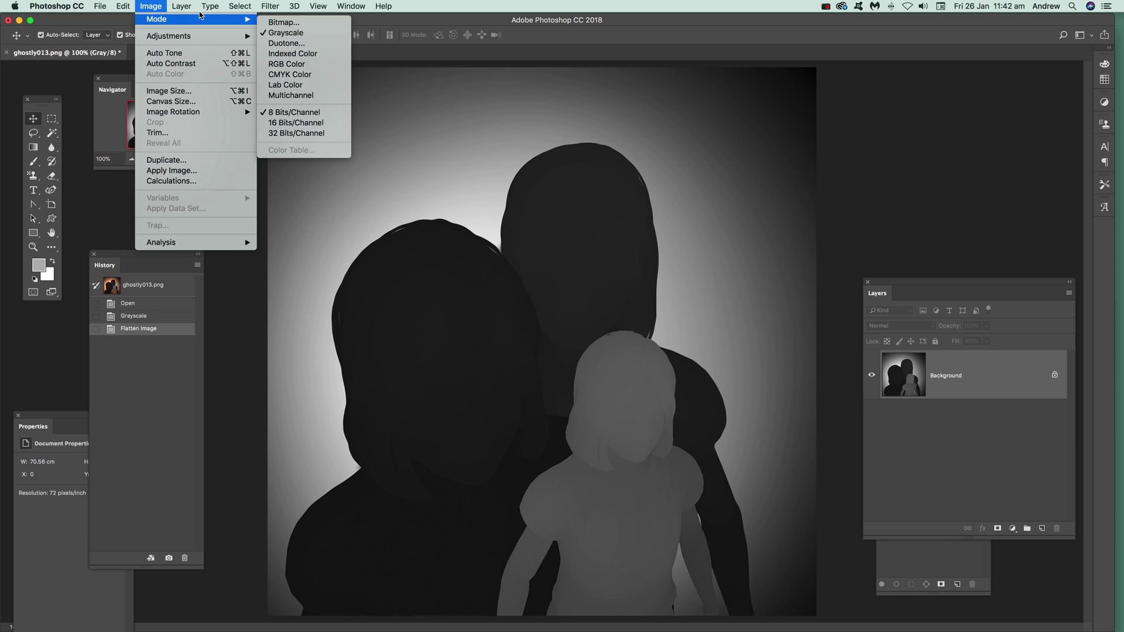
{"action": "left_click", "coordinate": [268, 25]}
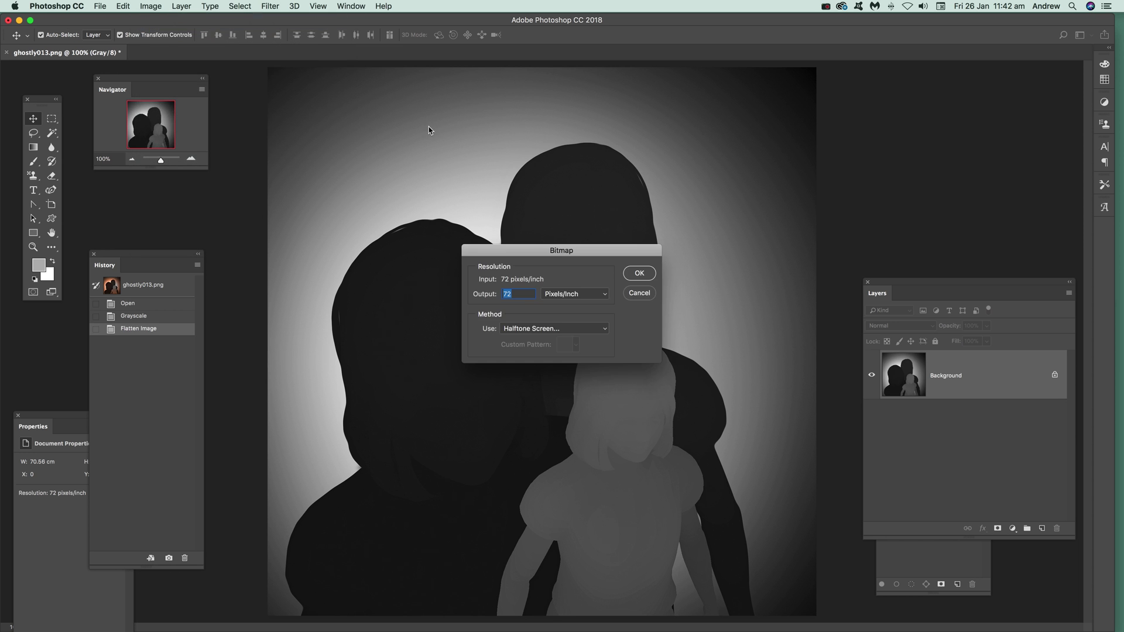
{"action": "left_click", "coordinate": [639, 273]}
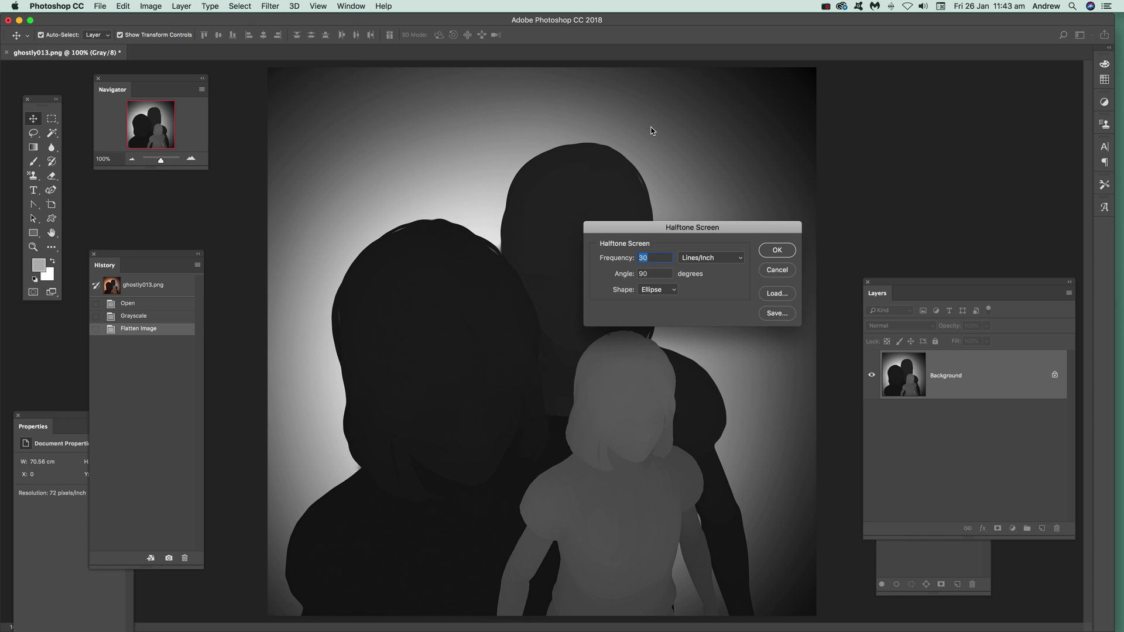
{"action": "type", "text": "5"}
{"action": "key", "text": "Tab"}
{"action": "left_click", "coordinate": [660, 290]}
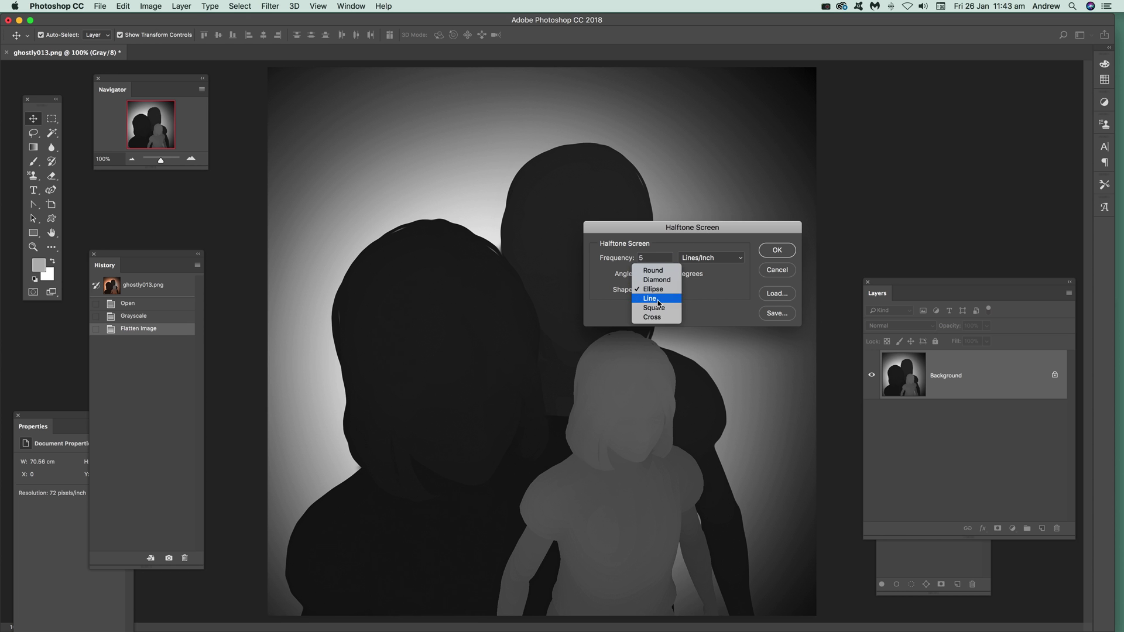
{"action": "left_click", "coordinate": [661, 299]}
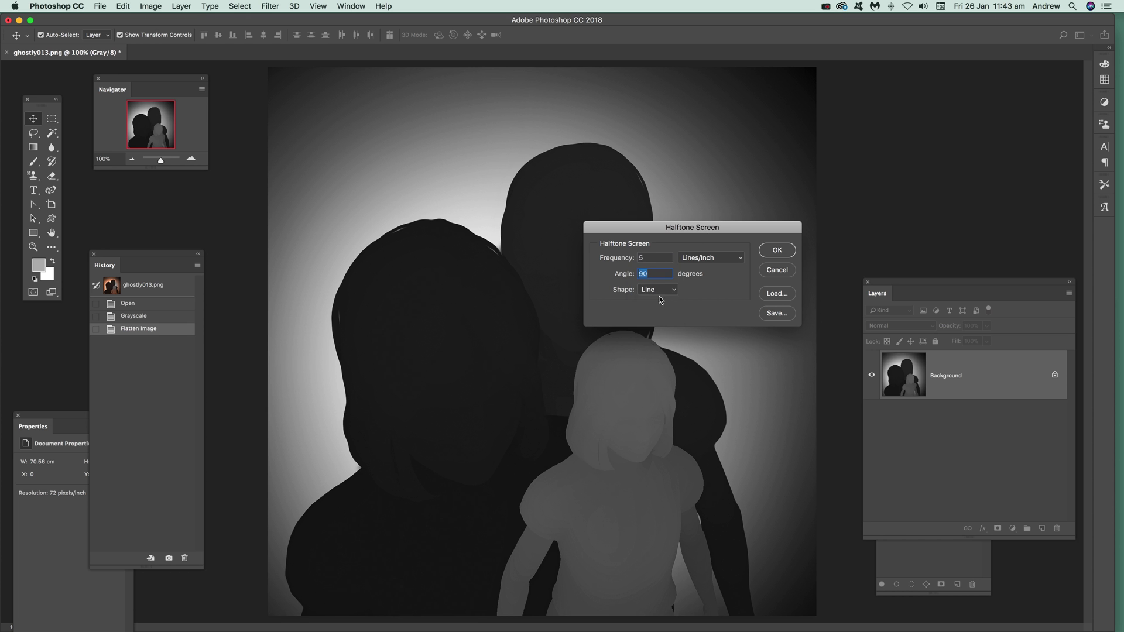
{"action": "left_click", "coordinate": [779, 251]}
{"action": "left_click", "coordinate": [779, 250]}
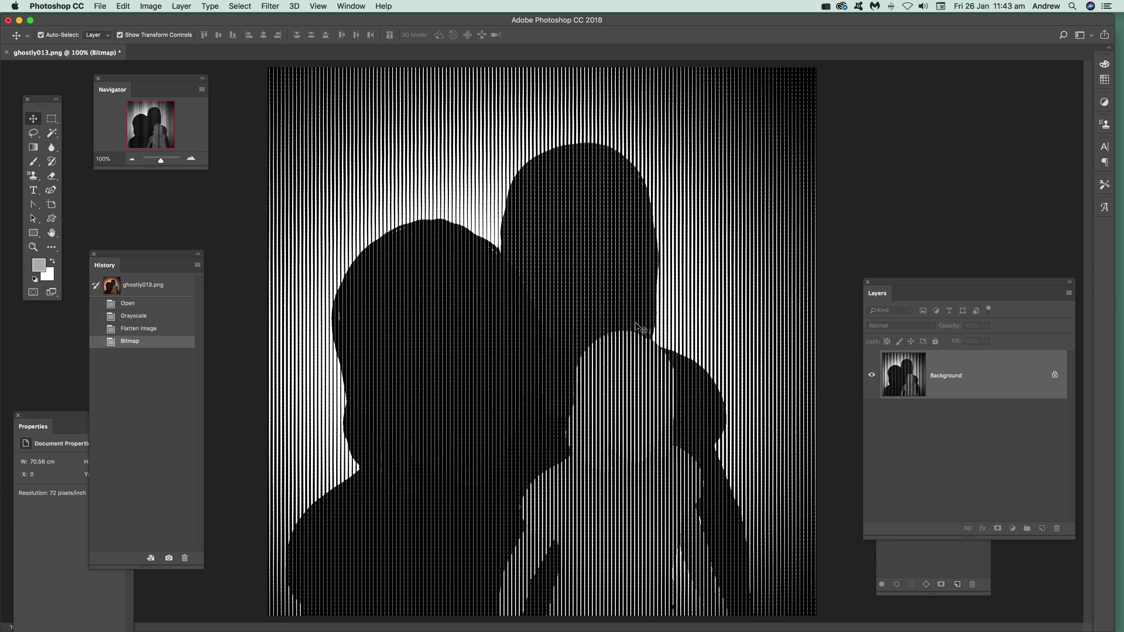
Step: Undo and reapply the Line halftone Bitmap conversion at 72 ppi
{"action": "left_click", "coordinate": [122, 6]}
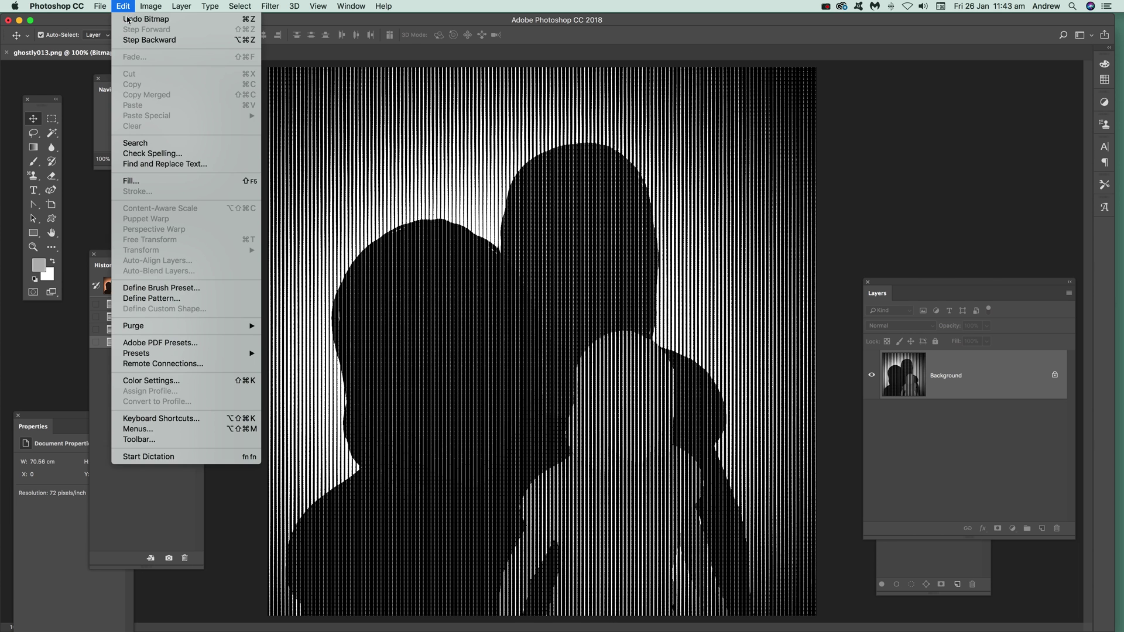
{"action": "left_click", "coordinate": [136, 18]}
{"action": "left_click", "coordinate": [151, 6]}
{"action": "left_click", "coordinate": [284, 23]}
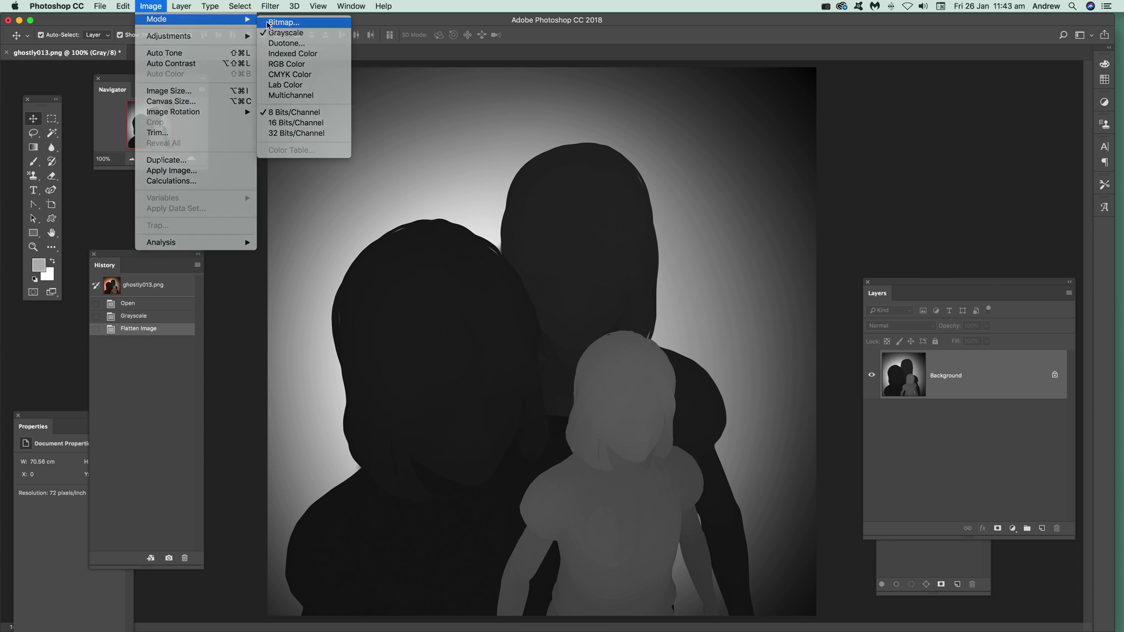
{"action": "left_click", "coordinate": [639, 273]}
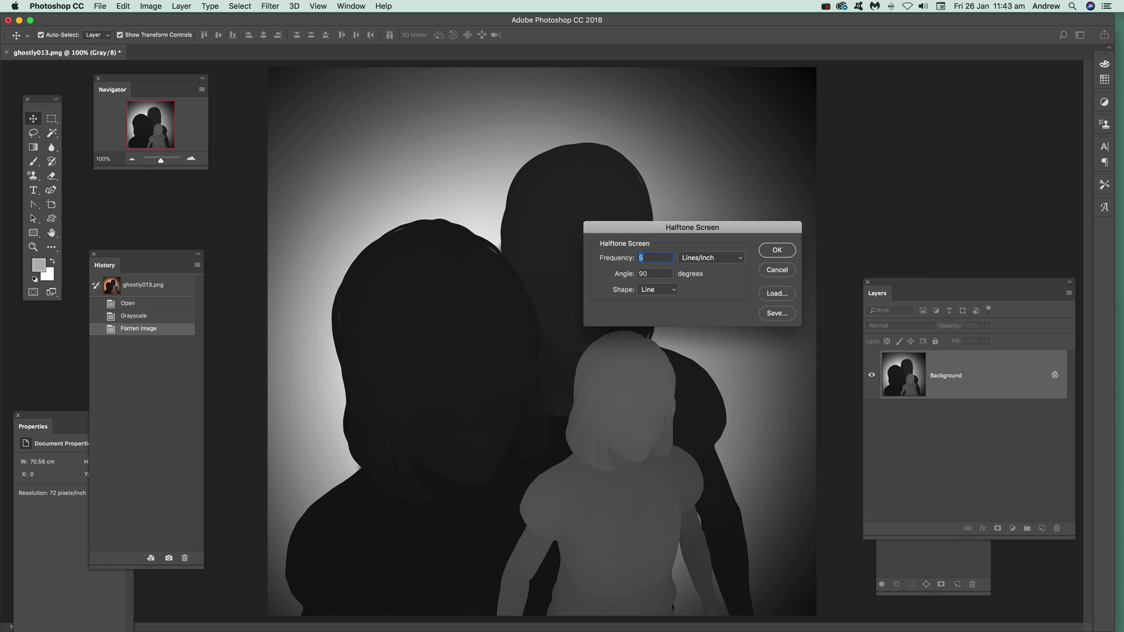
{"action": "left_click", "coordinate": [777, 250]}
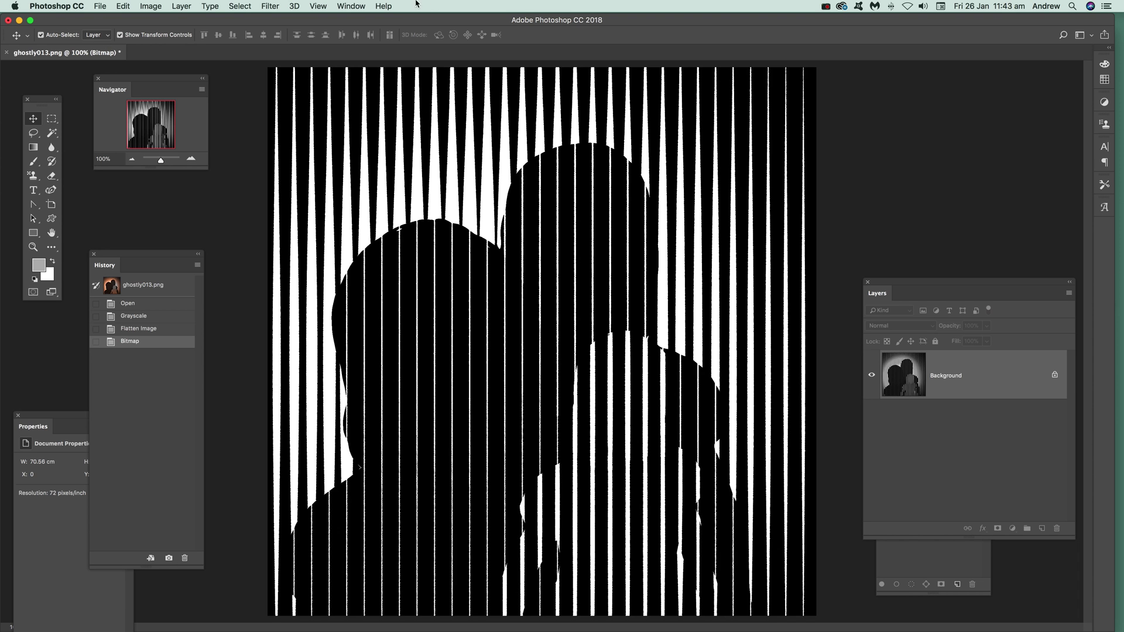
Step: Convert the striped bitmap to Grayscale, then to RGB Color
{"action": "left_click", "coordinate": [151, 7]}
{"action": "mouse_move", "coordinate": [156, 22]}
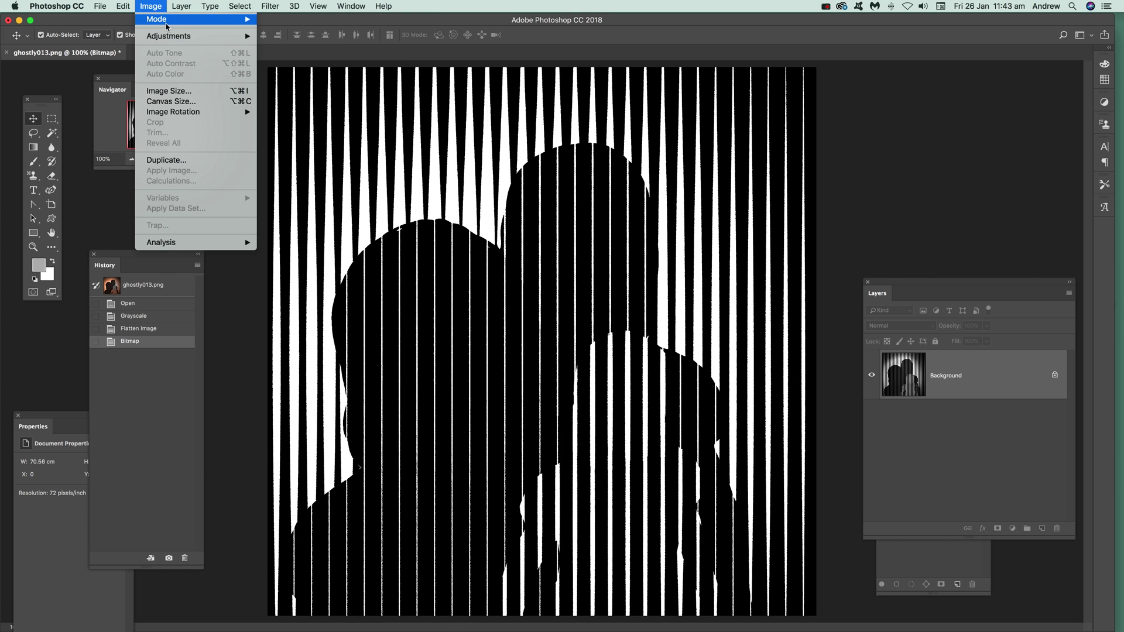
{"action": "left_click", "coordinate": [289, 30]}
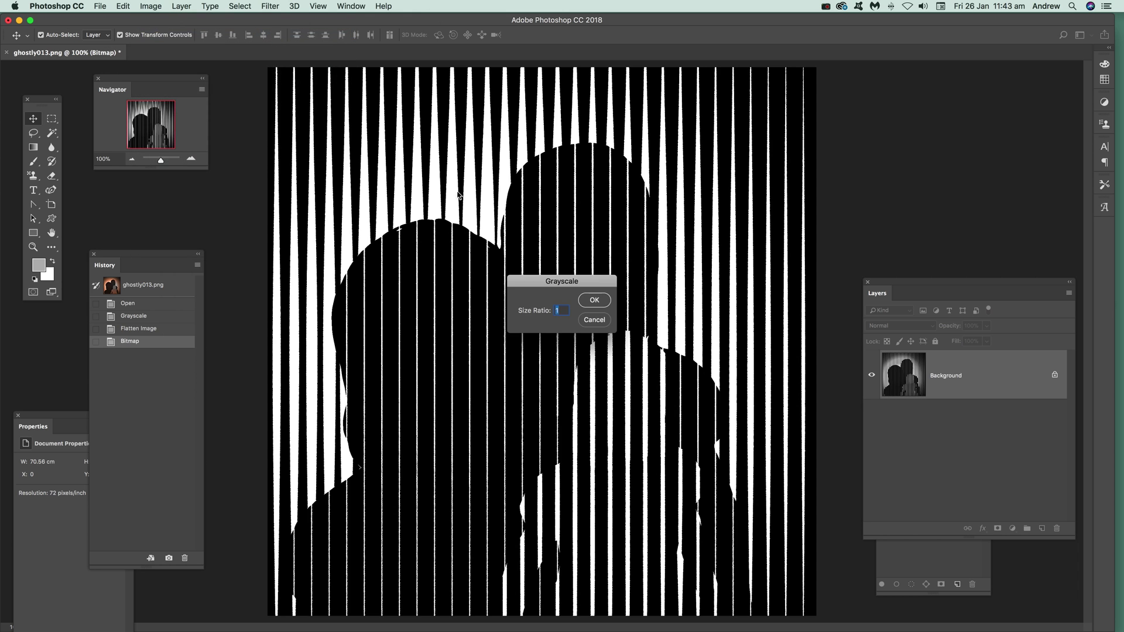
{"action": "left_click", "coordinate": [602, 301]}
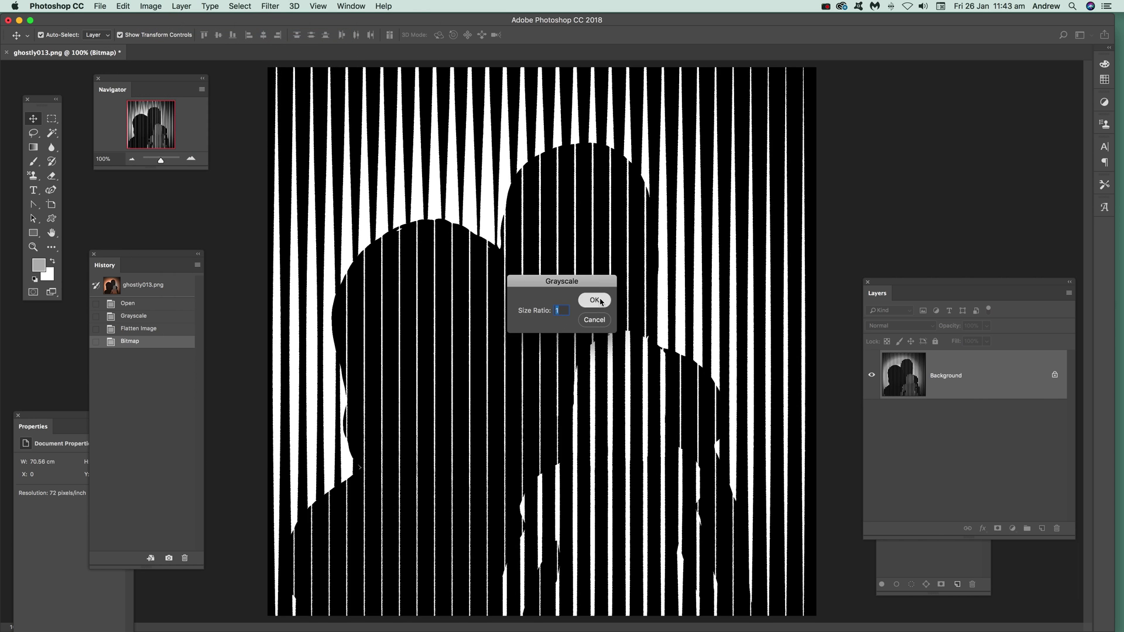
{"action": "left_click", "coordinate": [159, 9]}
{"action": "mouse_move", "coordinate": [166, 23]}
{"action": "left_click", "coordinate": [300, 76]}
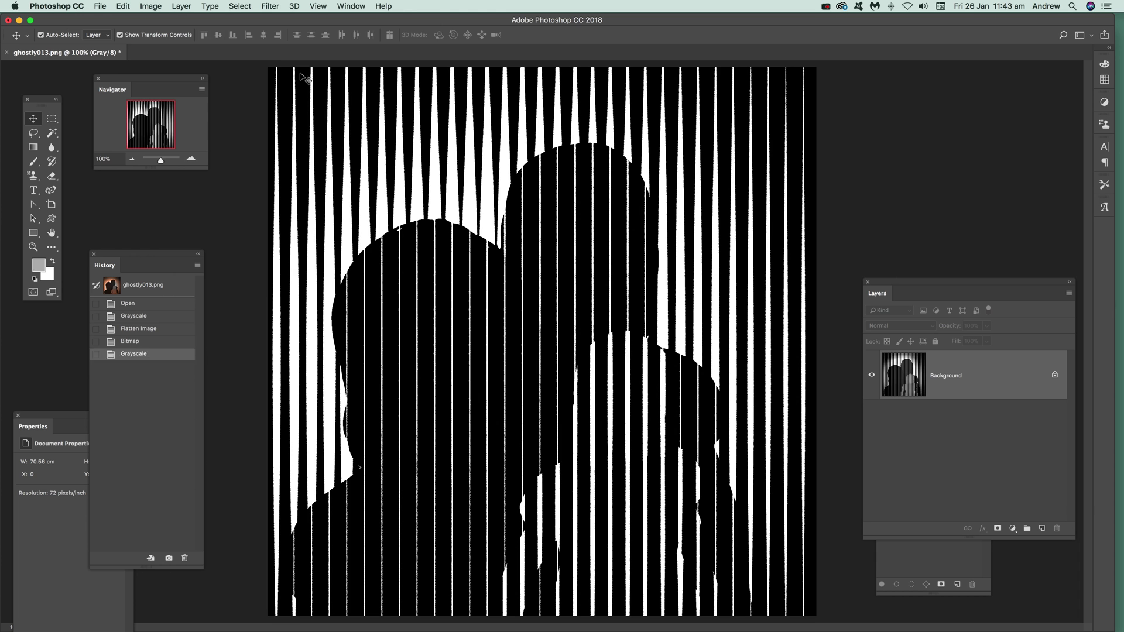
Step: Apply a Gaussian Blur with radius 8.2 pixels
{"action": "left_click", "coordinate": [269, 6]}
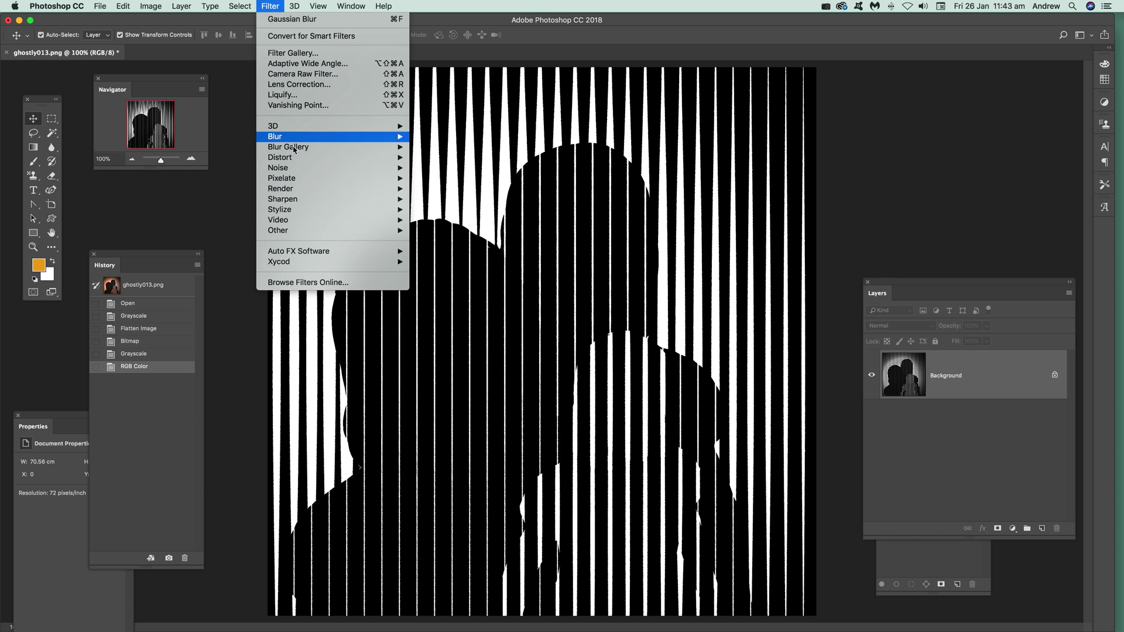
{"action": "mouse_move", "coordinate": [351, 136]}
{"action": "left_click", "coordinate": [437, 180]}
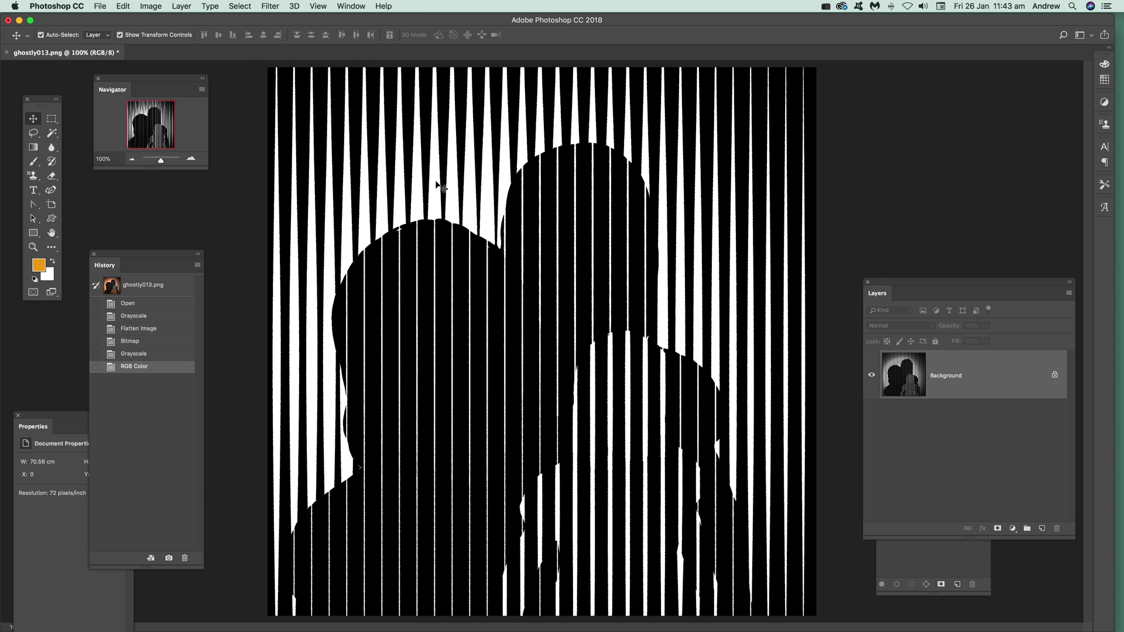
{"action": "left_click_drag", "start_coordinate": [728, 387], "coordinate": [723, 388]}
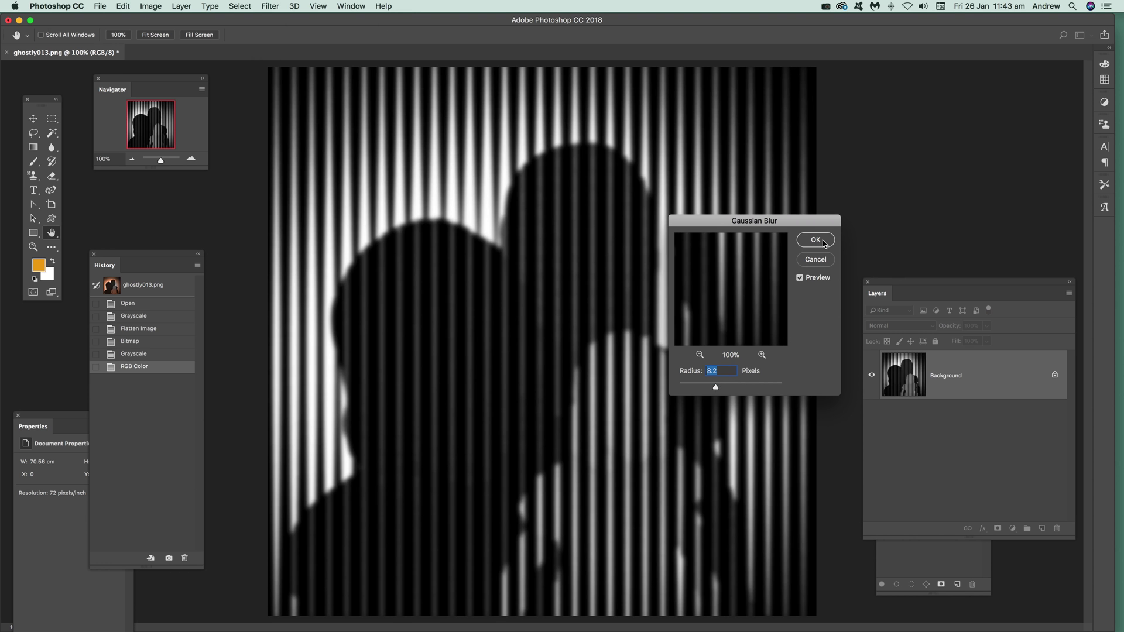
{"action": "left_click", "coordinate": [824, 242]}
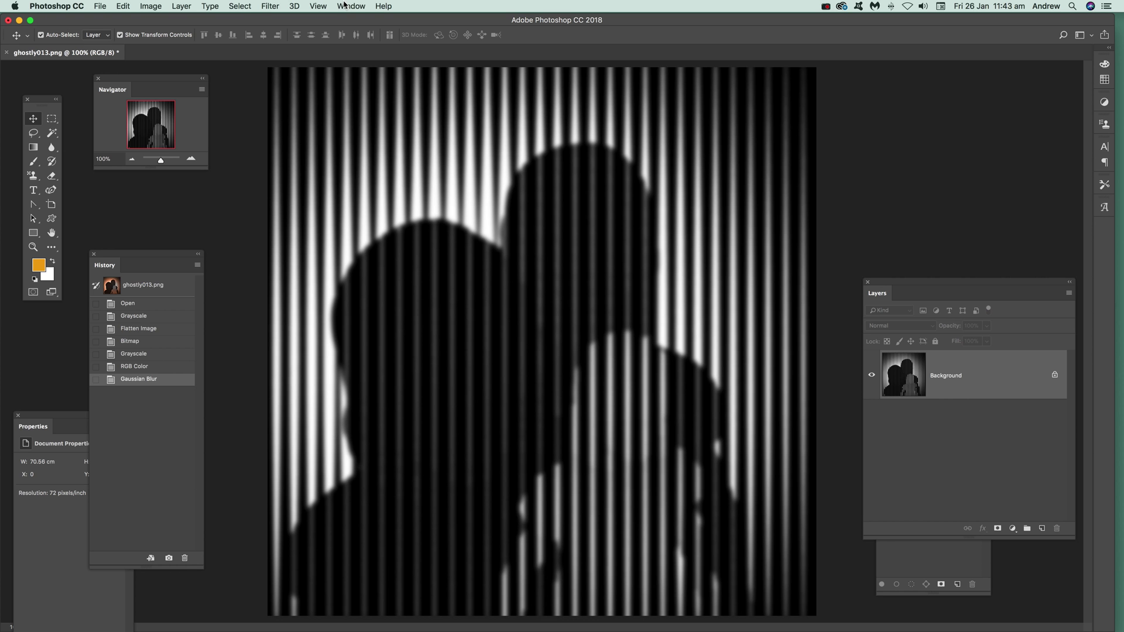
Step: Convert the blurred image to Grayscale, then to a Line halftone Bitmap at angle 0
{"action": "left_click", "coordinate": [162, 7]}
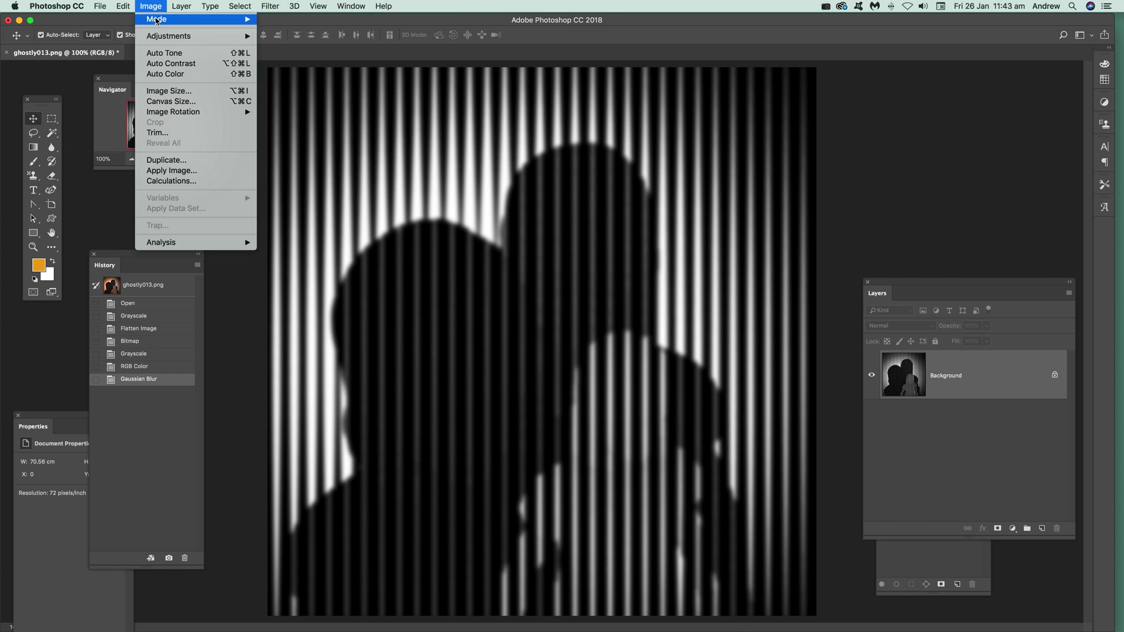
{"action": "mouse_move", "coordinate": [157, 19]}
{"action": "left_click", "coordinate": [286, 33]}
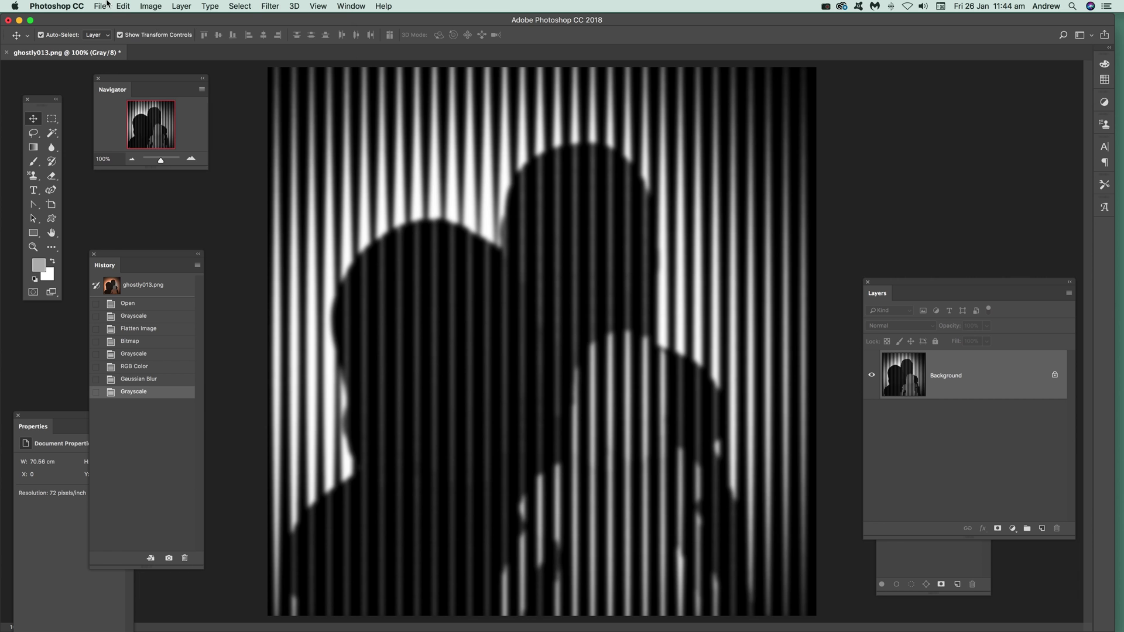
{"action": "left_click", "coordinate": [151, 7]}
{"action": "mouse_move", "coordinate": [206, 20]}
{"action": "left_click", "coordinate": [279, 21]}
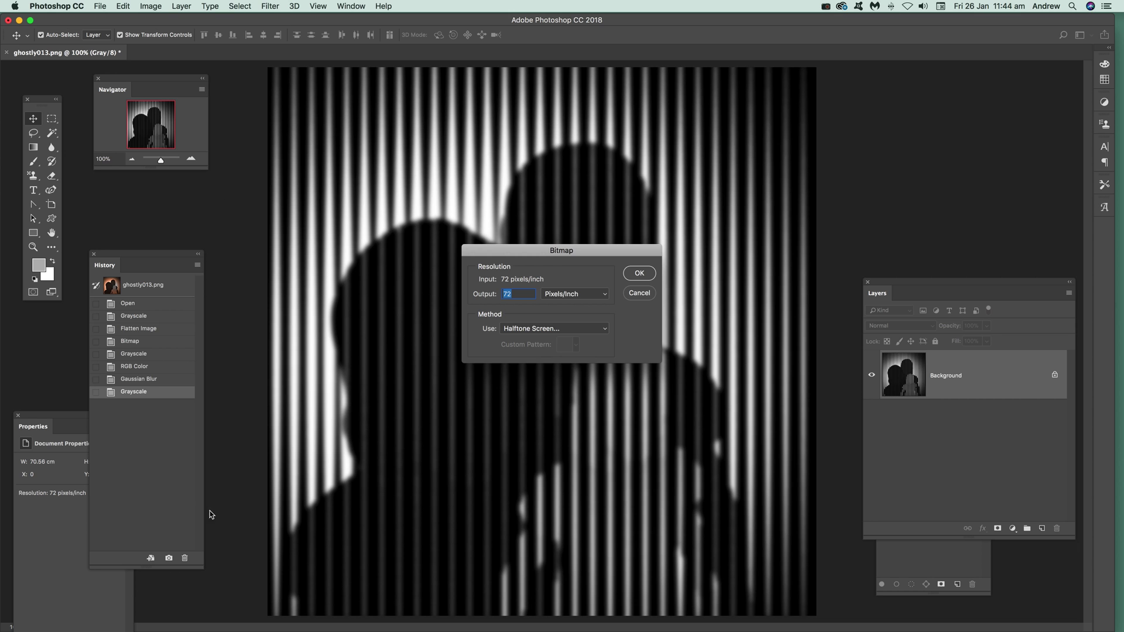
{"action": "left_click", "coordinate": [643, 277]}
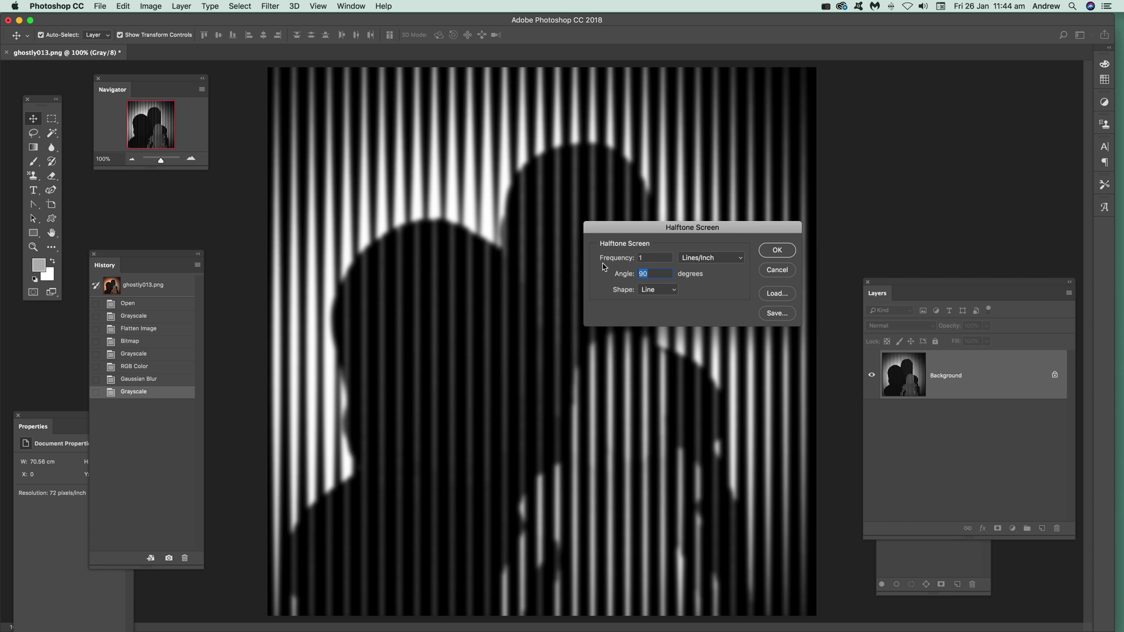
{"action": "type", "text": "0"}
{"action": "key", "text": "Tab"}
{"action": "left_click", "coordinate": [776, 251]}
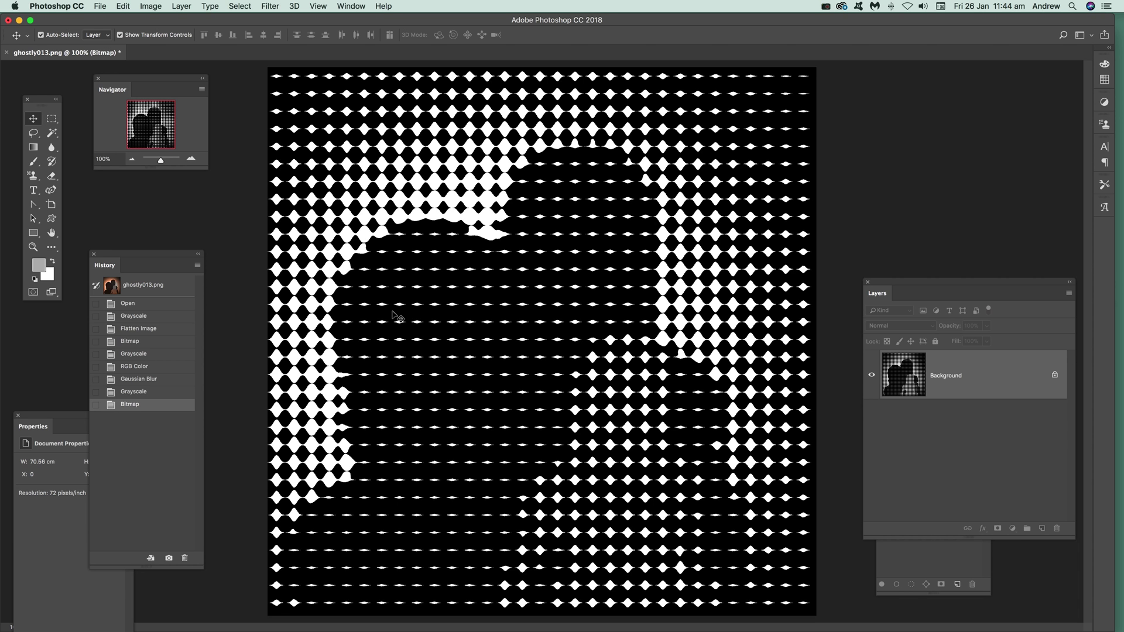
Step: Undo, redo the Bitmap with a Diamond halftone shape, then step back in History
{"action": "left_click", "coordinate": [125, 6]}
{"action": "left_click", "coordinate": [127, 19]}
{"action": "left_click", "coordinate": [150, 5]}
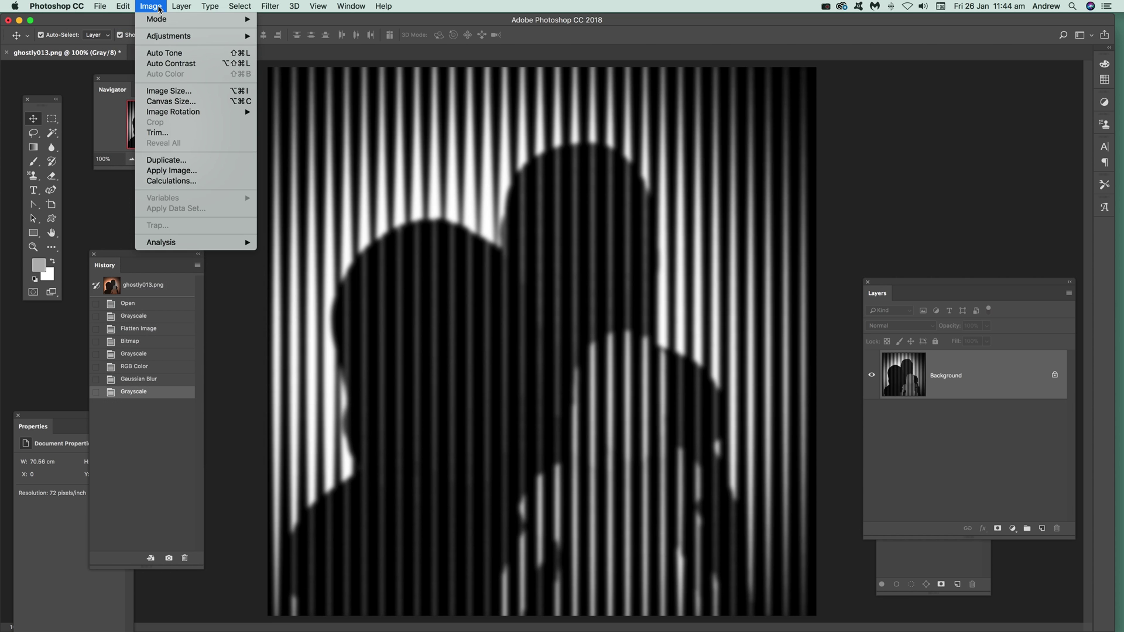
{"action": "mouse_move", "coordinate": [159, 20]}
{"action": "left_click", "coordinate": [278, 24]}
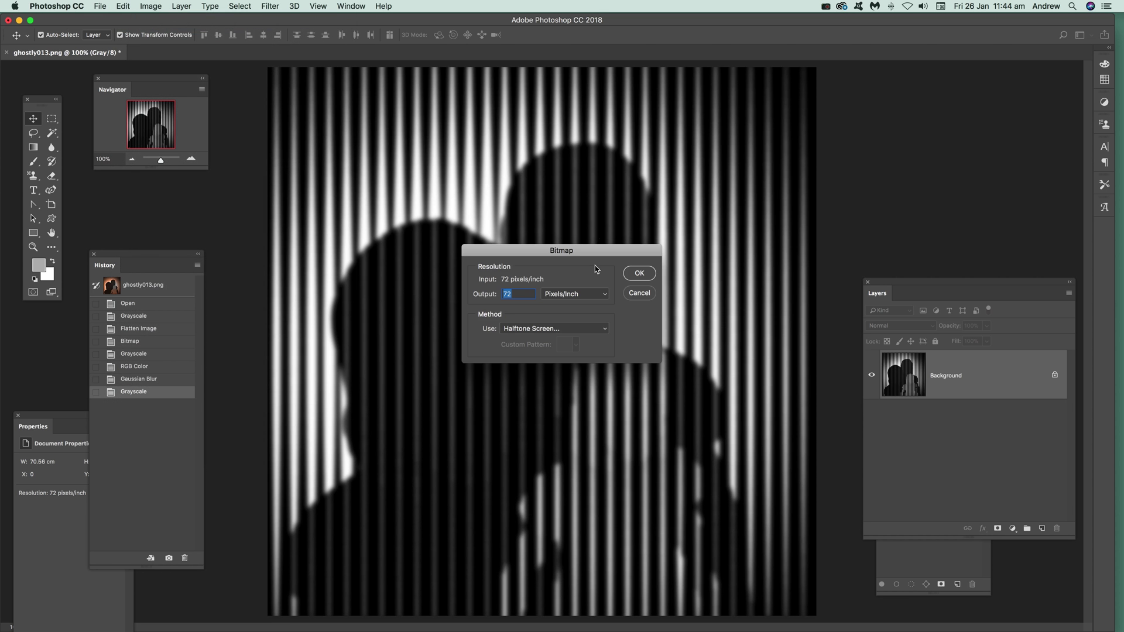
{"action": "left_click", "coordinate": [532, 328]}
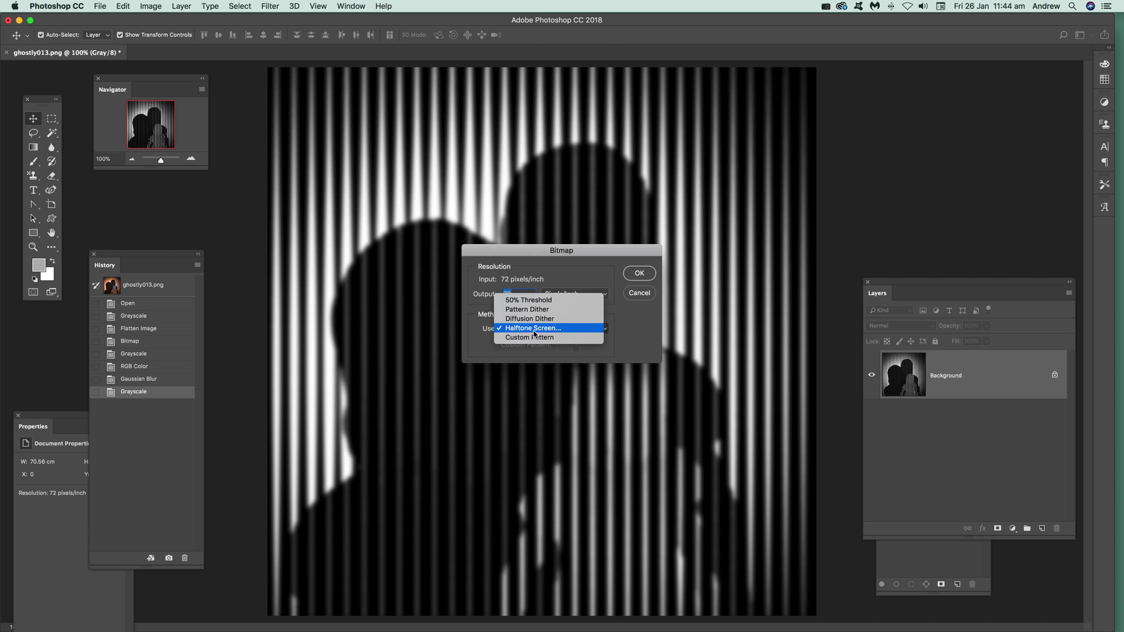
{"action": "left_click", "coordinate": [649, 275]}
{"action": "left_click", "coordinate": [649, 275]}
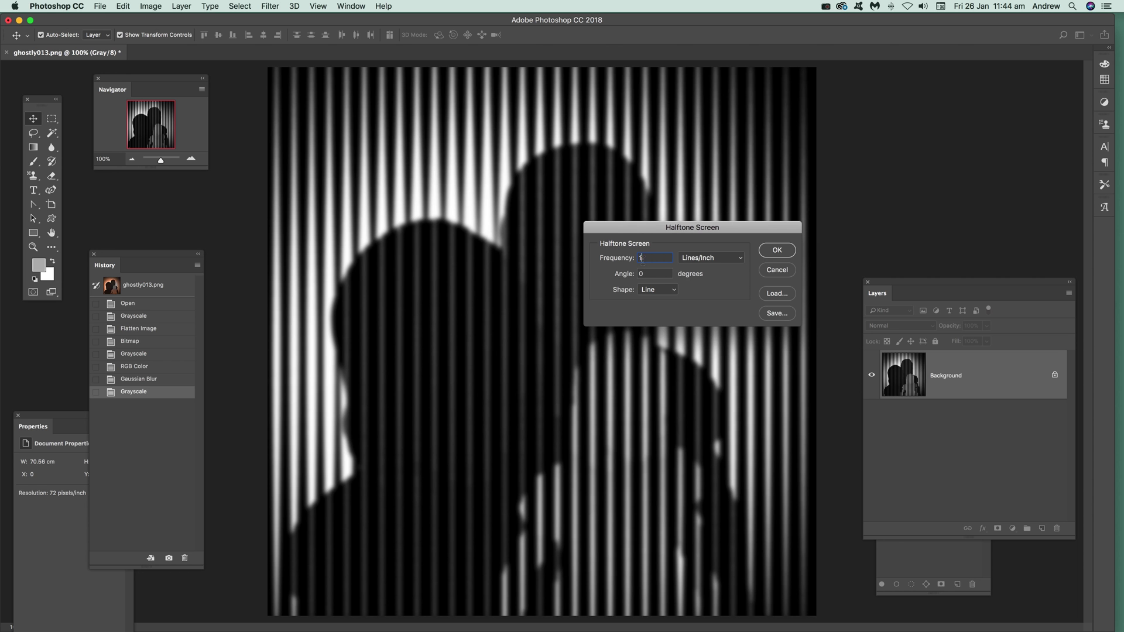
{"action": "left_click", "coordinate": [649, 291]}
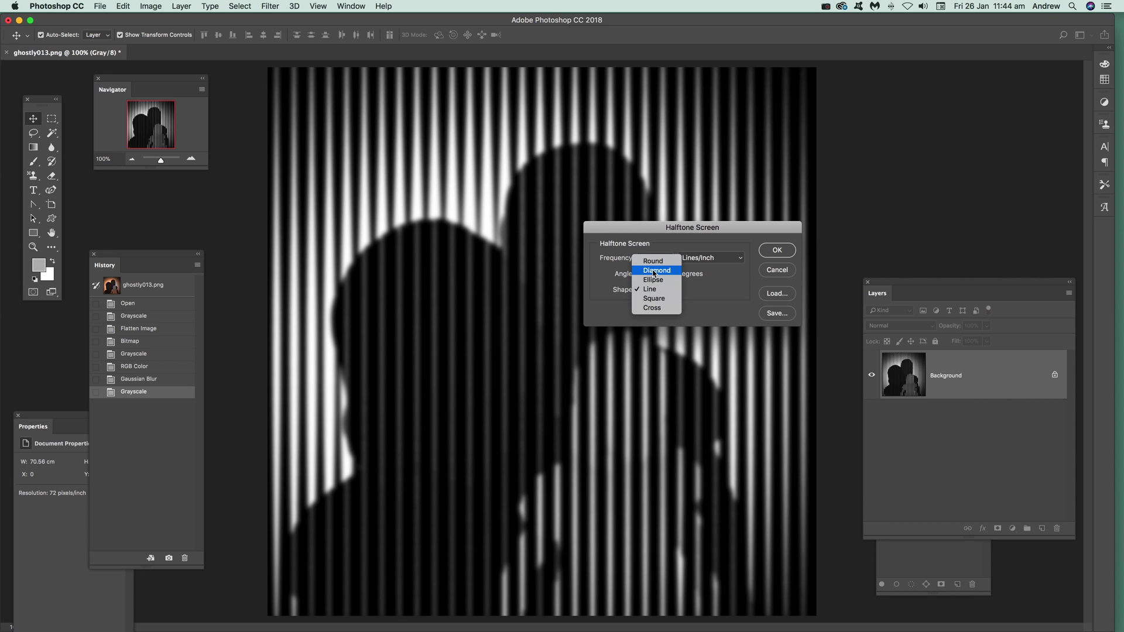
{"action": "left_click", "coordinate": [654, 272]}
{"action": "left_click", "coordinate": [777, 250]}
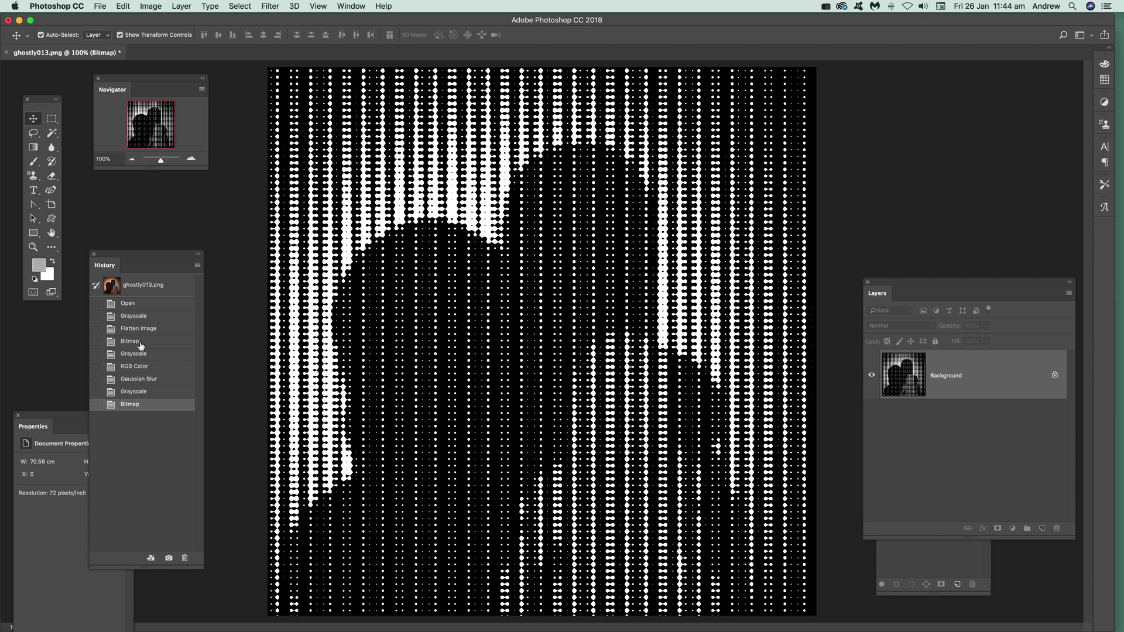
{"action": "left_click", "coordinate": [141, 342]}
Step: Revert to the flattened grayscale state and make a Diamond halftone Bitmap at frequency 3
{"action": "left_click", "coordinate": [142, 330]}
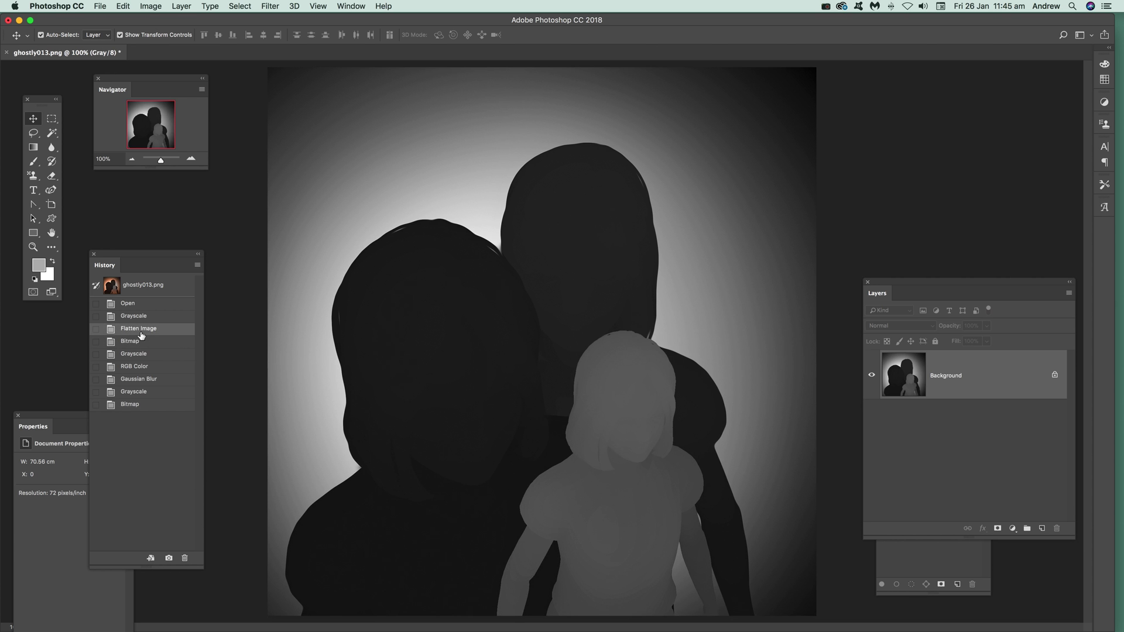
{"action": "left_click", "coordinate": [148, 7]}
{"action": "mouse_move", "coordinate": [155, 20]}
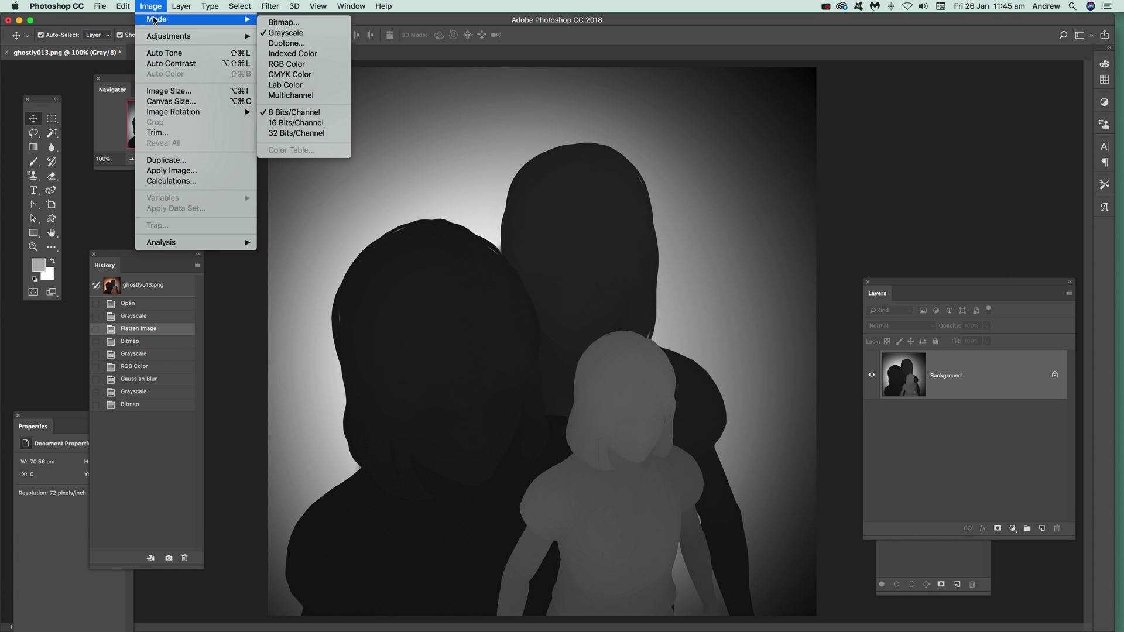
{"action": "left_click", "coordinate": [284, 22]}
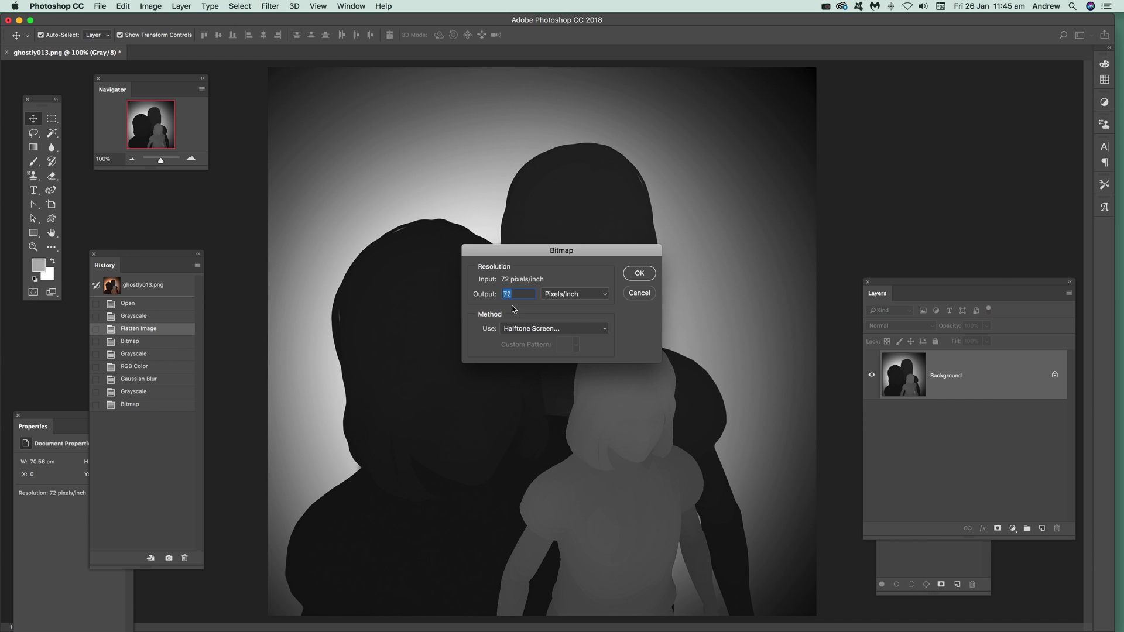
{"action": "left_click", "coordinate": [639, 273]}
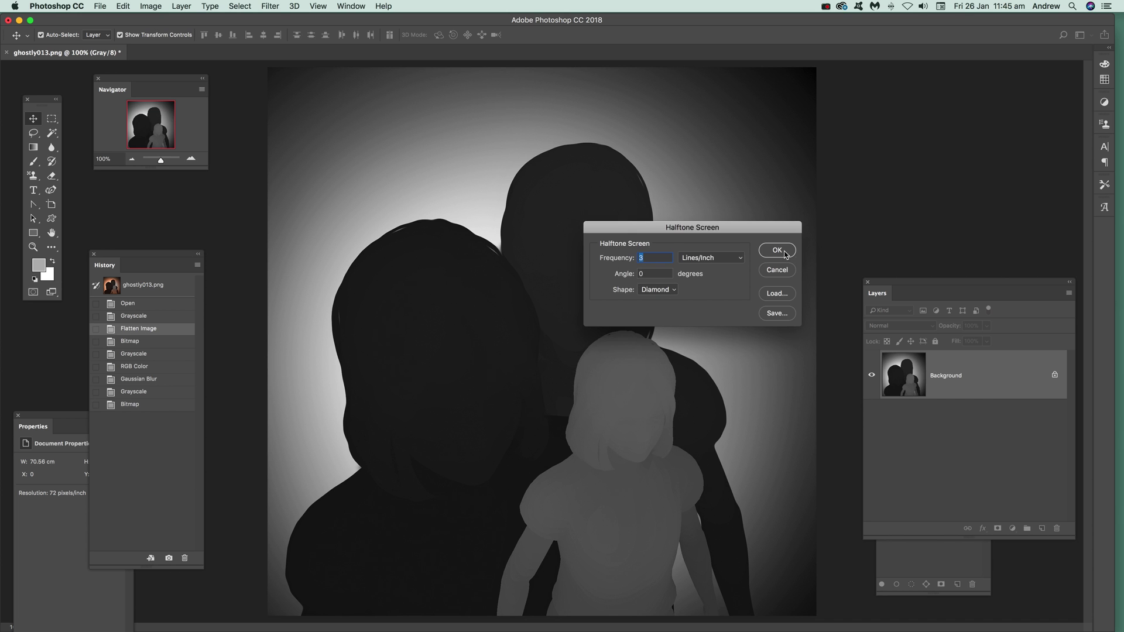
{"action": "left_click", "coordinate": [776, 251]}
Step: Convert the halftone back to Grayscale and reapply the last Gaussian Blur
{"action": "left_click", "coordinate": [161, 7]}
{"action": "mouse_move", "coordinate": [175, 19]}
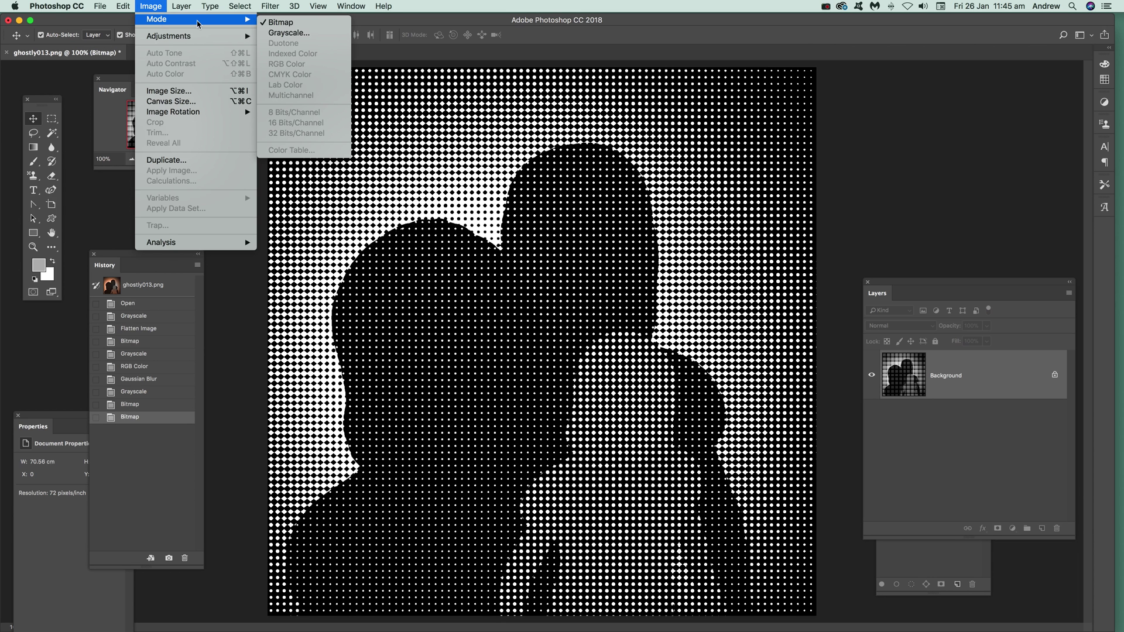
{"action": "left_click", "coordinate": [304, 32]}
{"action": "left_click", "coordinate": [594, 303]}
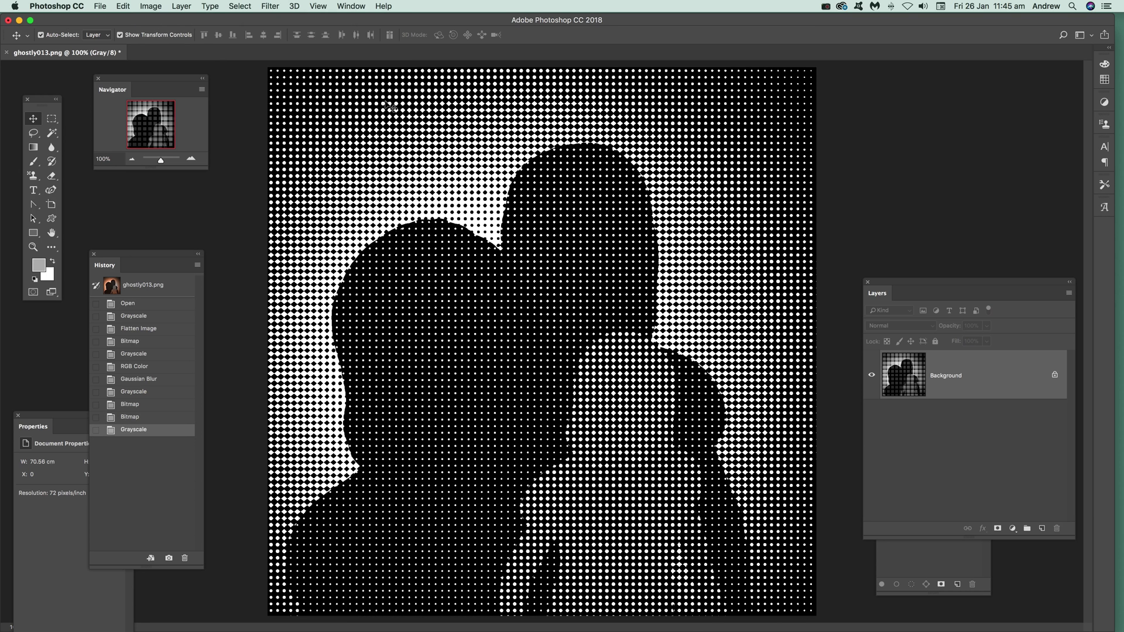
{"action": "left_click", "coordinate": [279, 8]}
{"action": "left_click", "coordinate": [283, 24]}
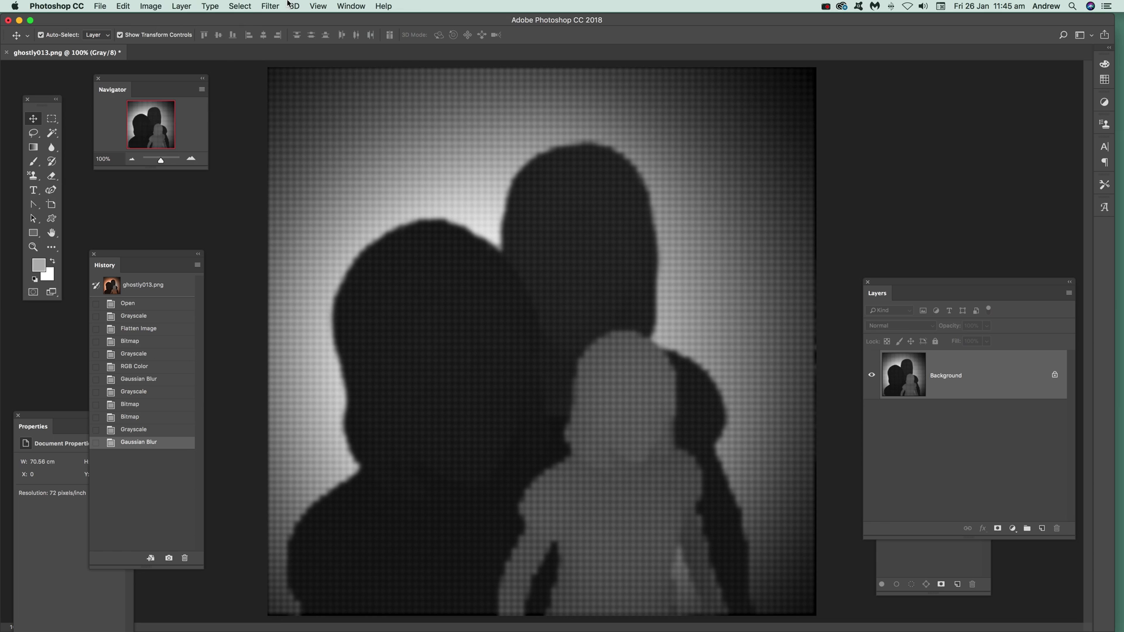
Step: Convert the blurred image to Bitmap with a Line halftone screen at angle 60
{"action": "left_click", "coordinate": [150, 7]}
{"action": "mouse_move", "coordinate": [161, 20]}
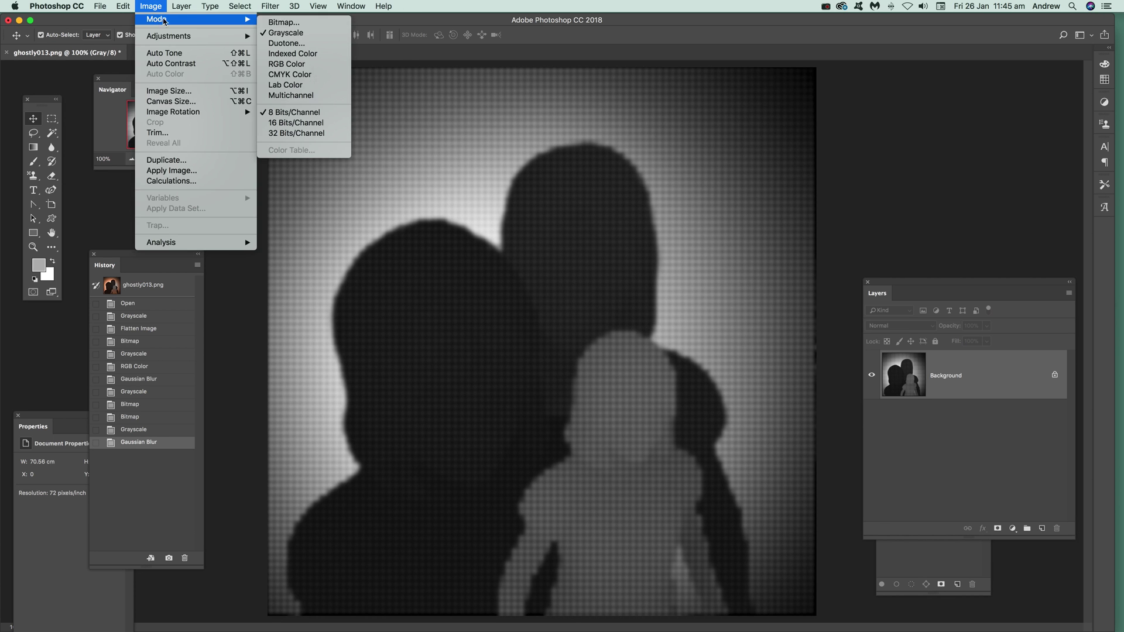
{"action": "left_click", "coordinate": [300, 25]}
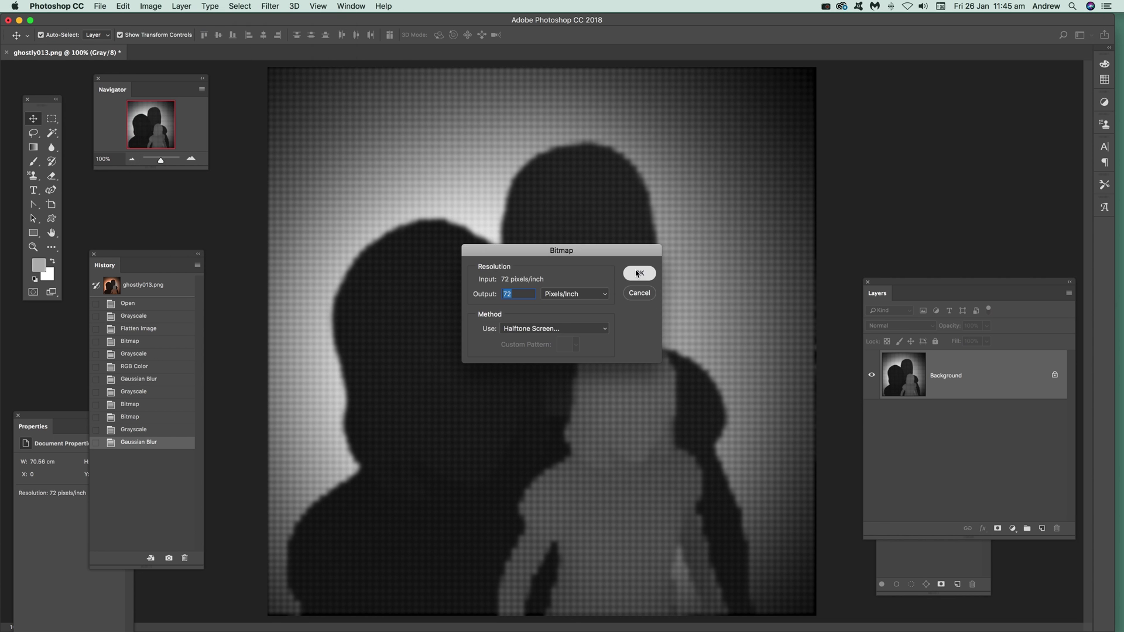
{"action": "left_click", "coordinate": [638, 274]}
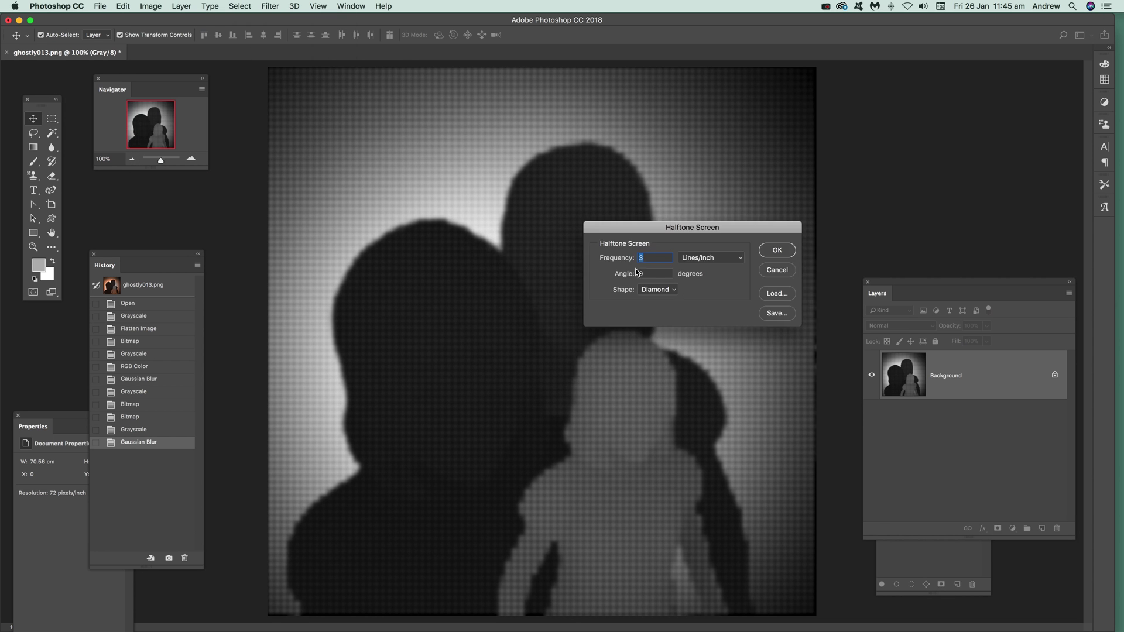
{"action": "left_click", "coordinate": [657, 290]}
{"action": "left_click", "coordinate": [657, 308]}
{"action": "type", "text": "60"}
{"action": "left_click", "coordinate": [776, 251]}
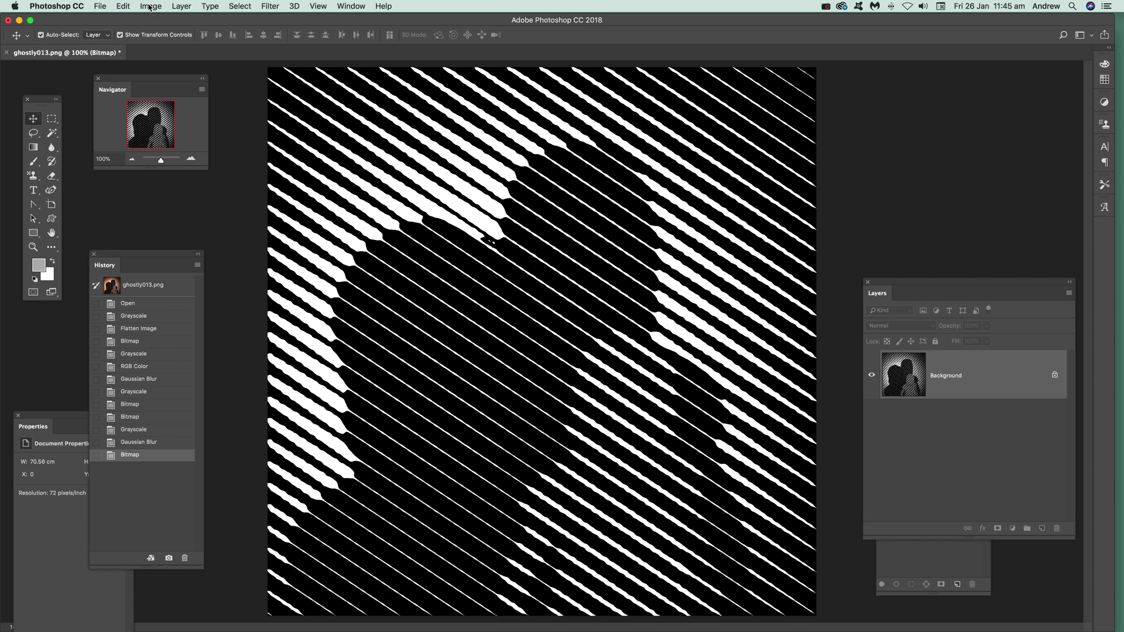
Step: Convert the line bitmap to Grayscale at size ratio 1, then to RGB Color
{"action": "left_click", "coordinate": [149, 7]}
{"action": "mouse_move", "coordinate": [170, 23]}
{"action": "left_click", "coordinate": [274, 33]}
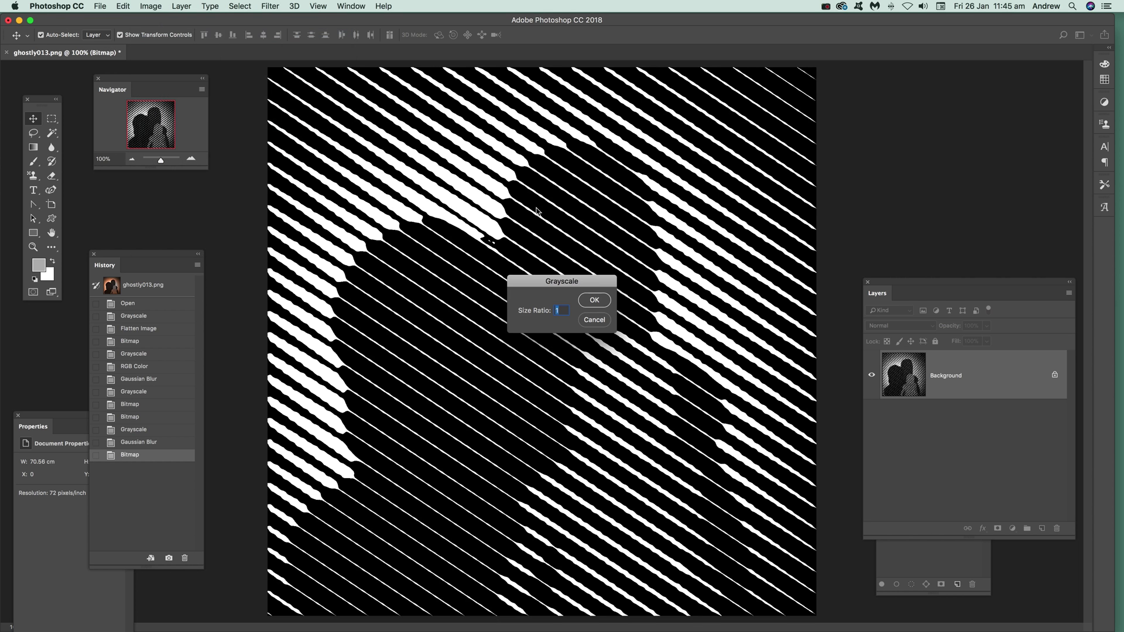
{"action": "left_click", "coordinate": [594, 300]}
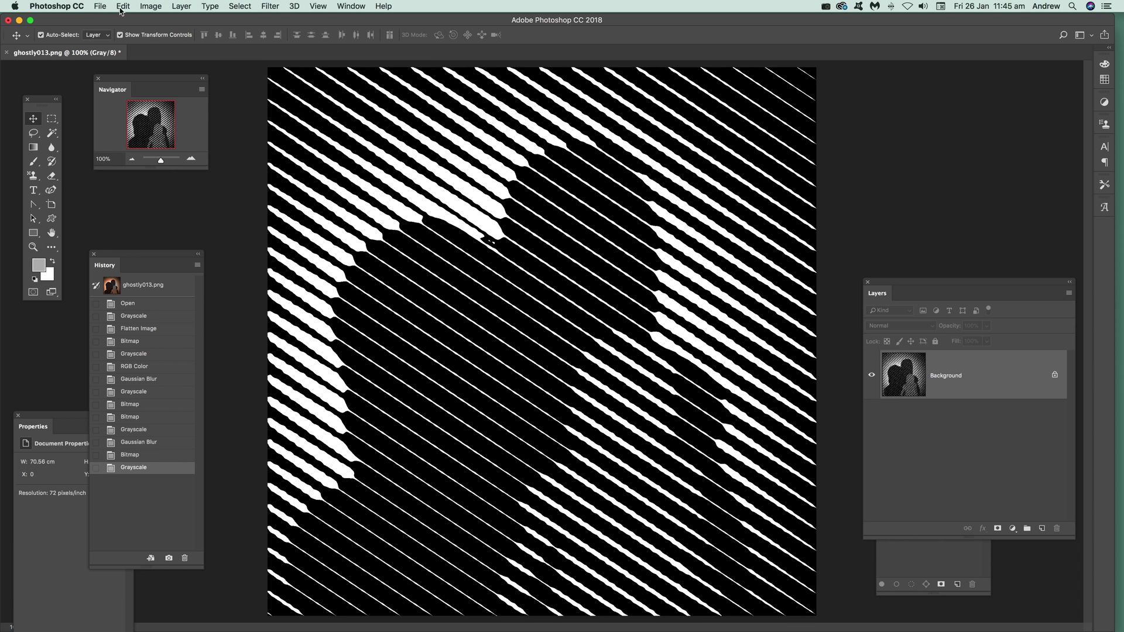
{"action": "left_click", "coordinate": [151, 5]}
{"action": "mouse_move", "coordinate": [154, 18]}
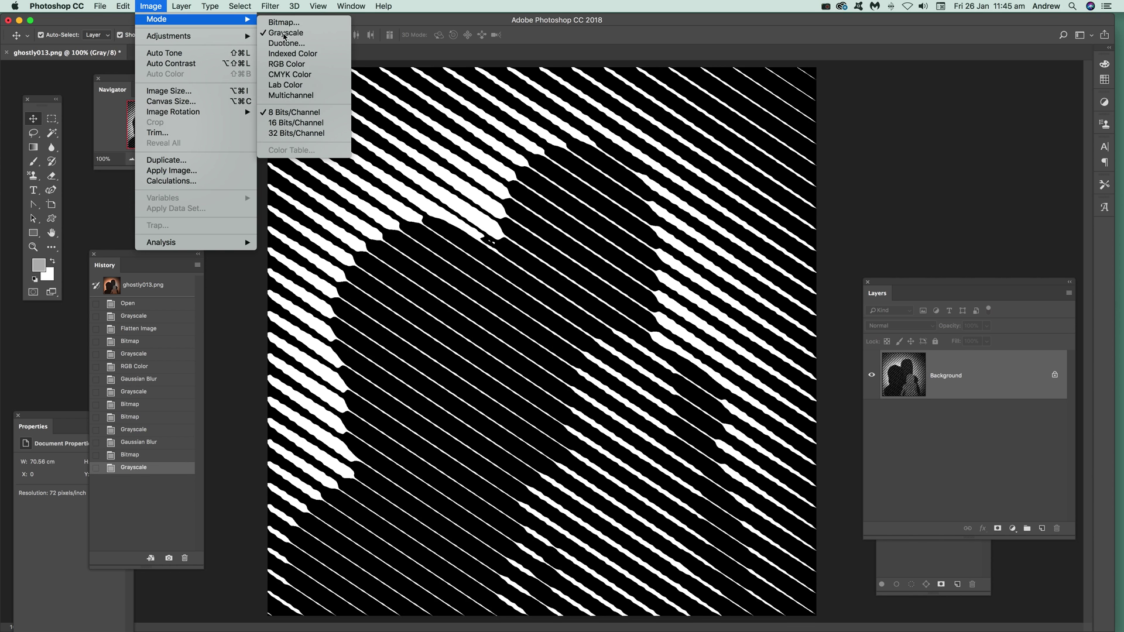
{"action": "left_click", "coordinate": [315, 70]}
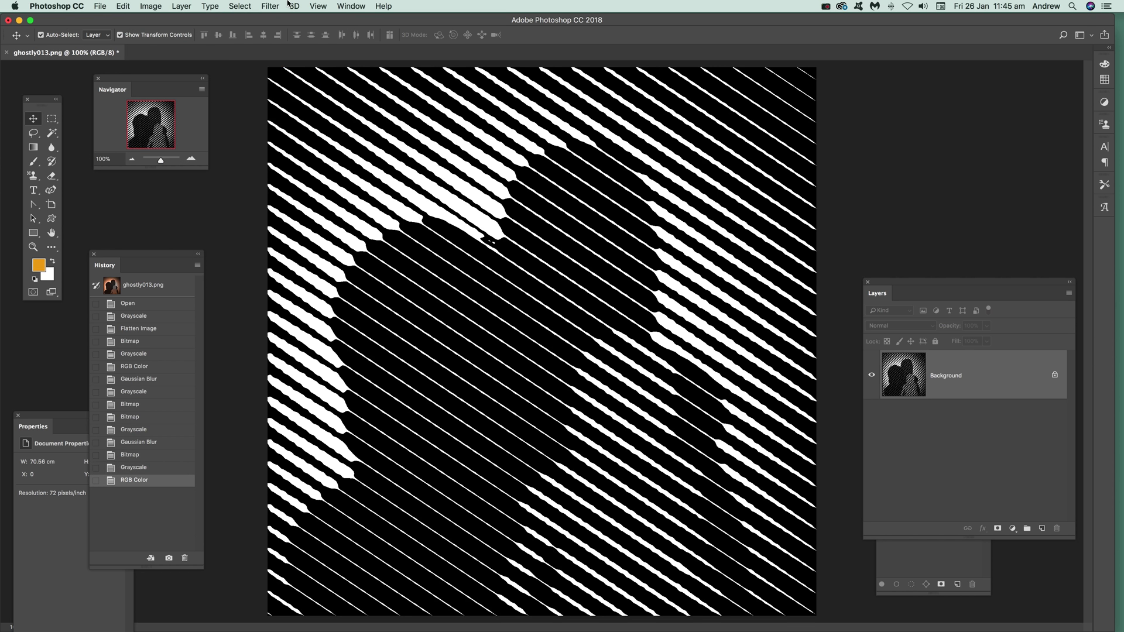
Step: Magic Wand-select the black silhouette area and extend it with Select > Similar
{"action": "left_click", "coordinate": [53, 134]}
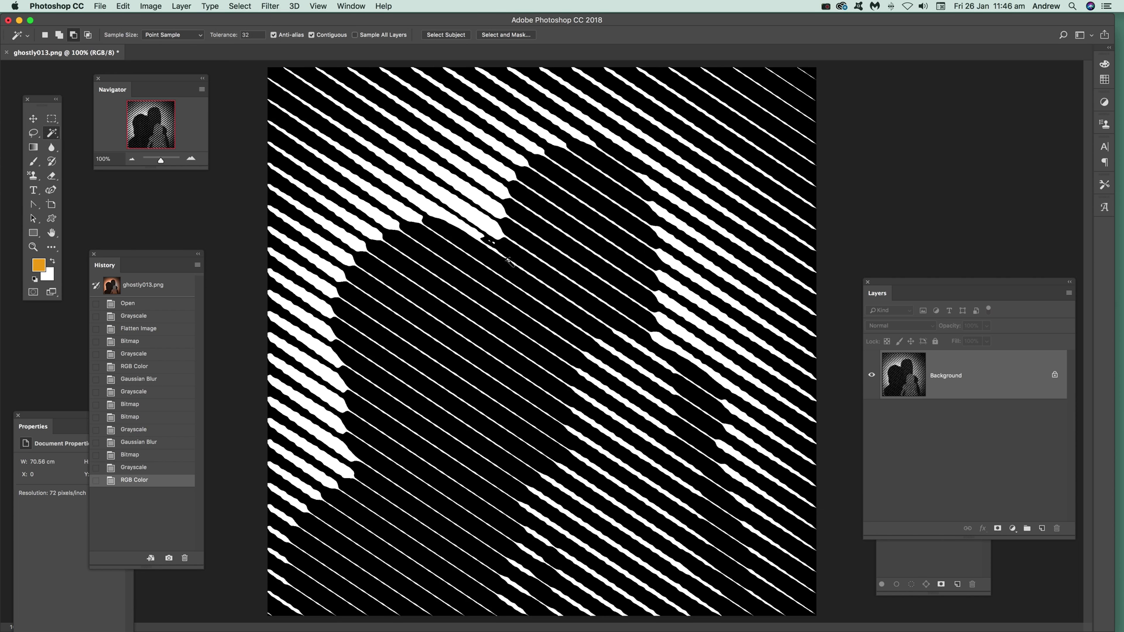
{"action": "left_click", "coordinate": [456, 257]}
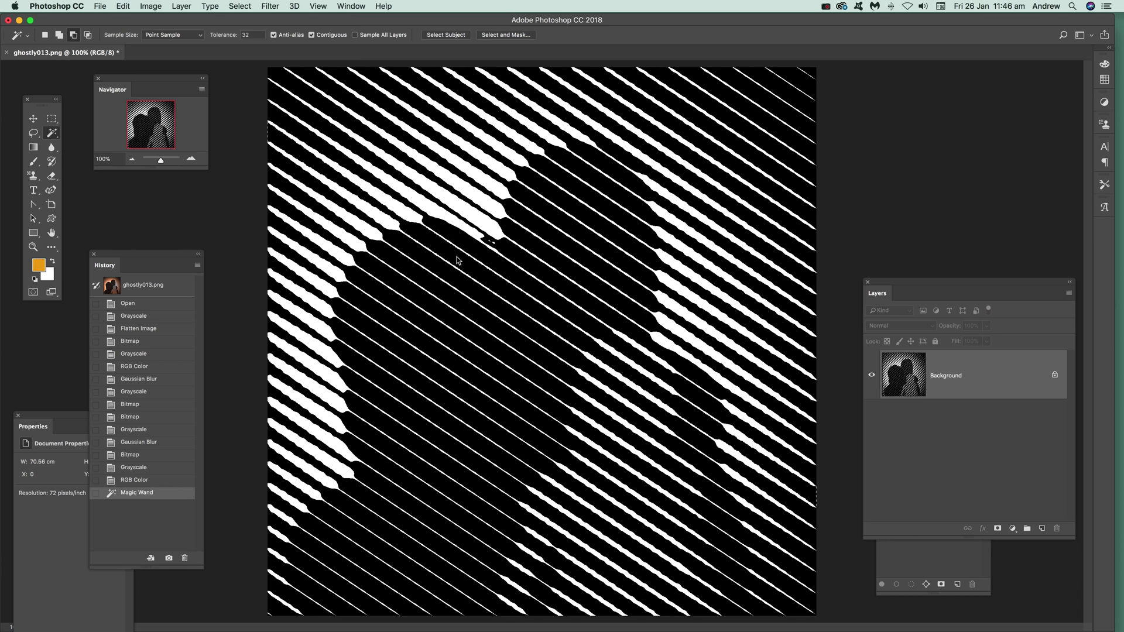
{"action": "left_click", "coordinate": [238, 7]}
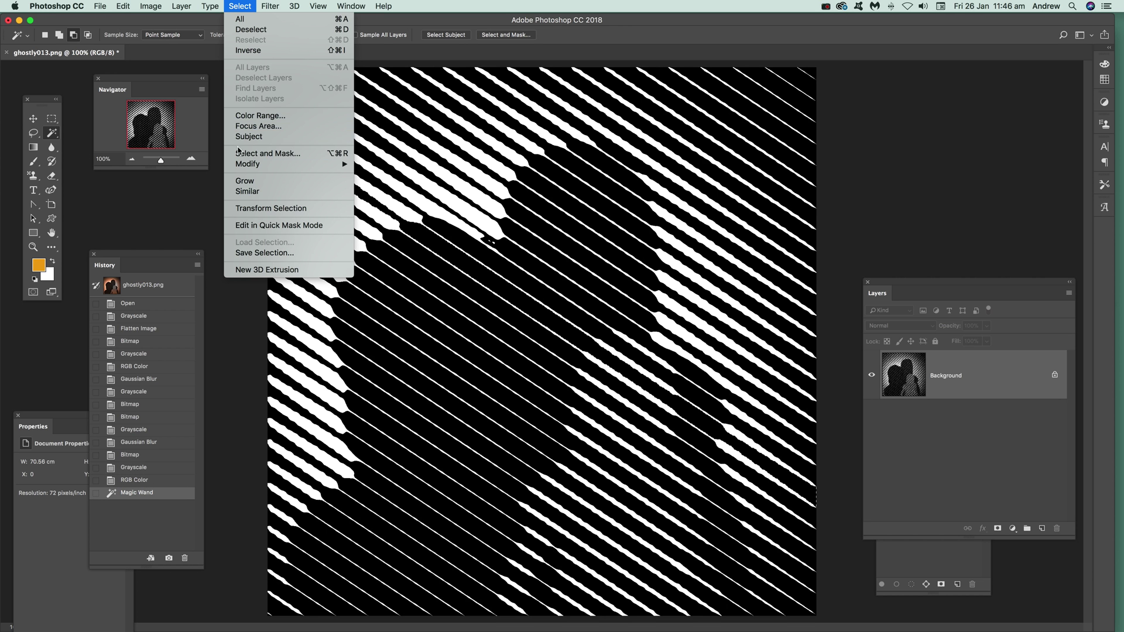
{"action": "left_click", "coordinate": [243, 192]}
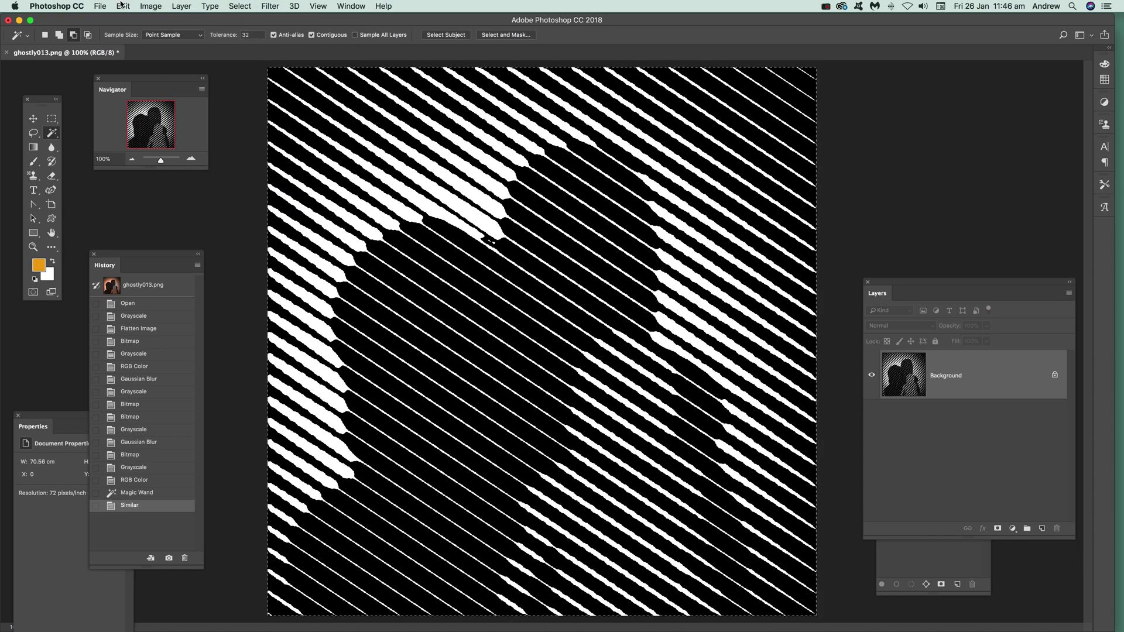
Step: Show the Paths panel and make a work path from the selection at 2.0 tolerance
{"action": "left_click", "coordinate": [357, 7]}
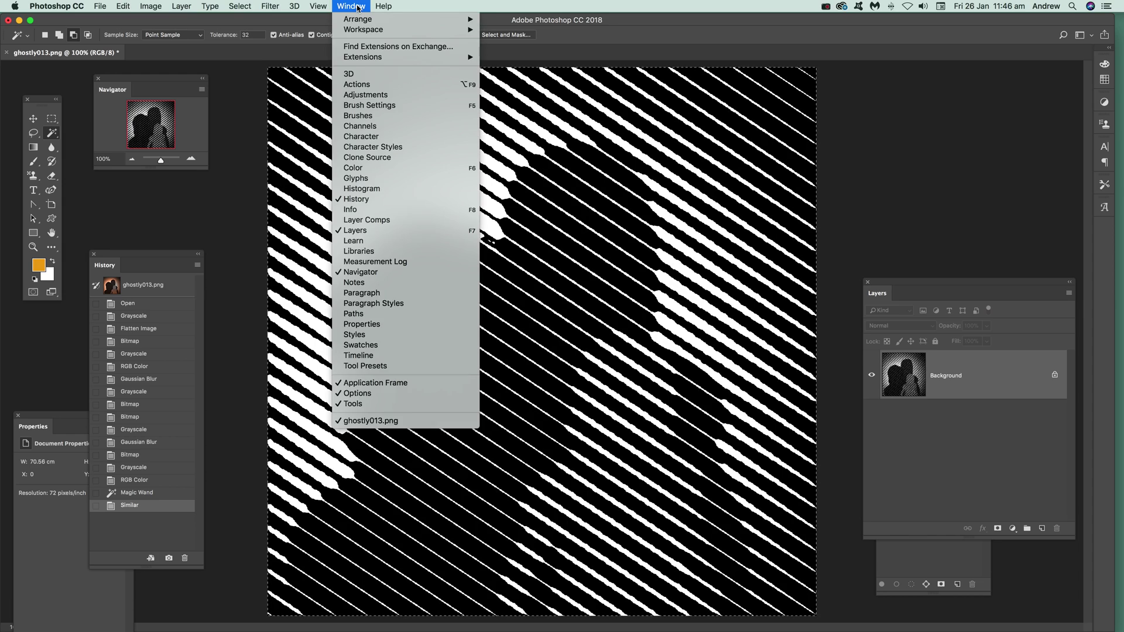
{"action": "left_click", "coordinate": [353, 314]}
{"action": "left_click", "coordinate": [984, 521]}
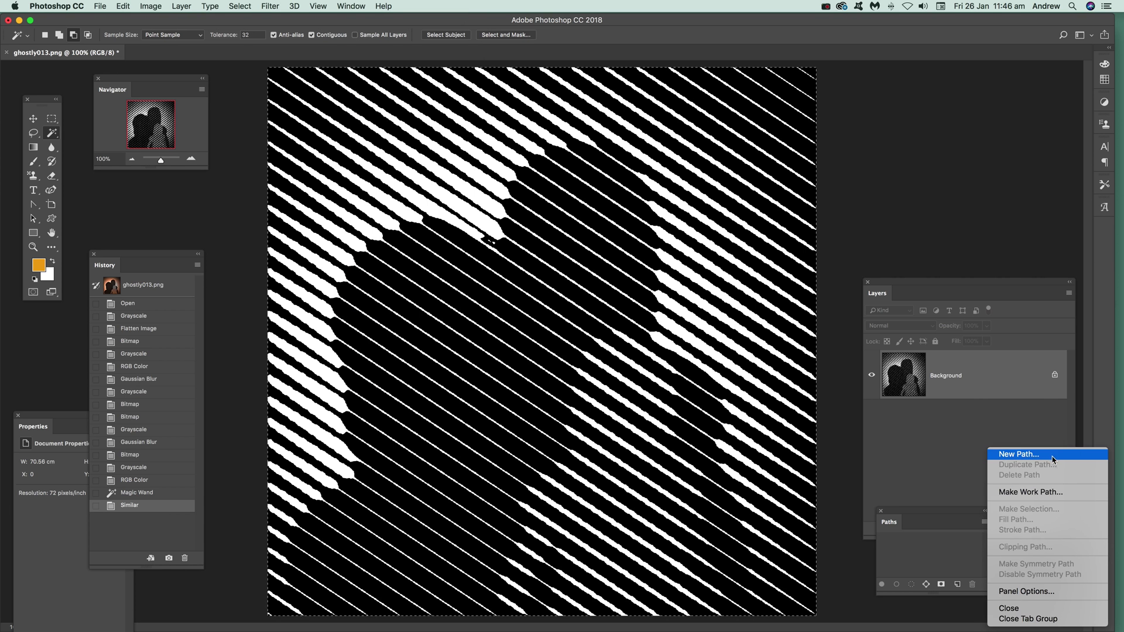
{"action": "left_click", "coordinate": [1040, 495]}
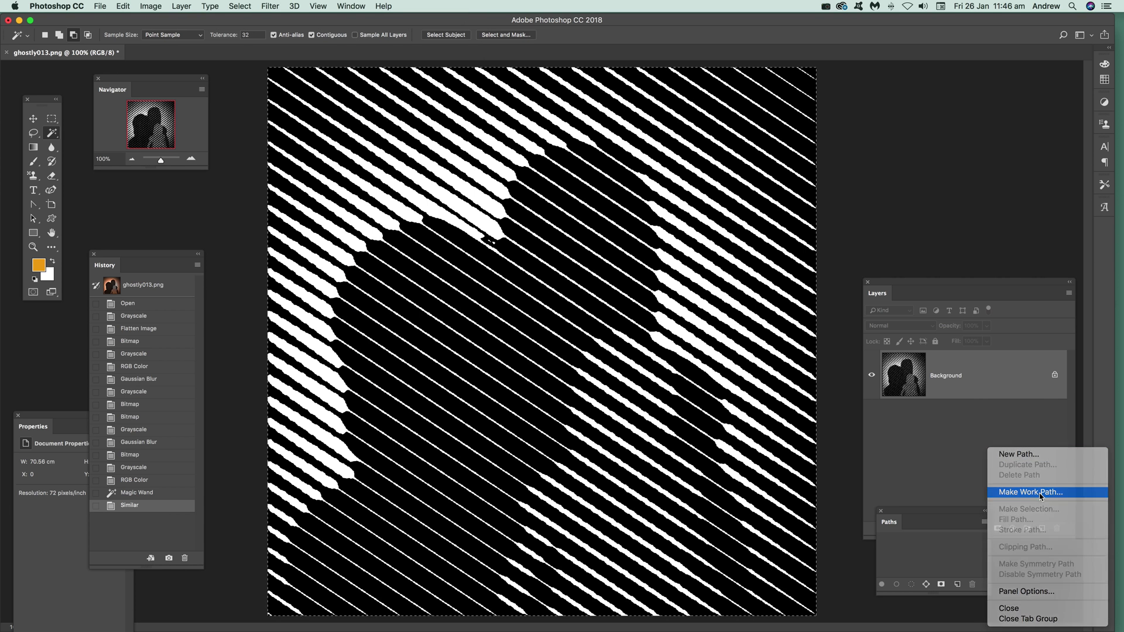
{"action": "left_click", "coordinate": [609, 302]}
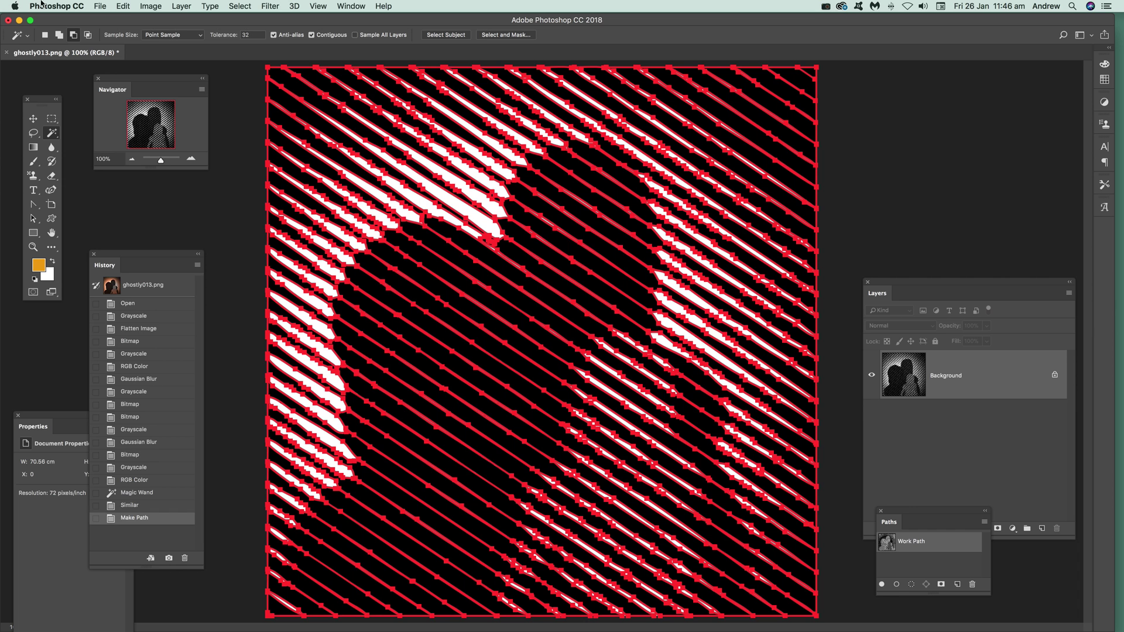
Step: Define the work path as a custom shape named 'Shape 102'
{"action": "left_click", "coordinate": [126, 7]}
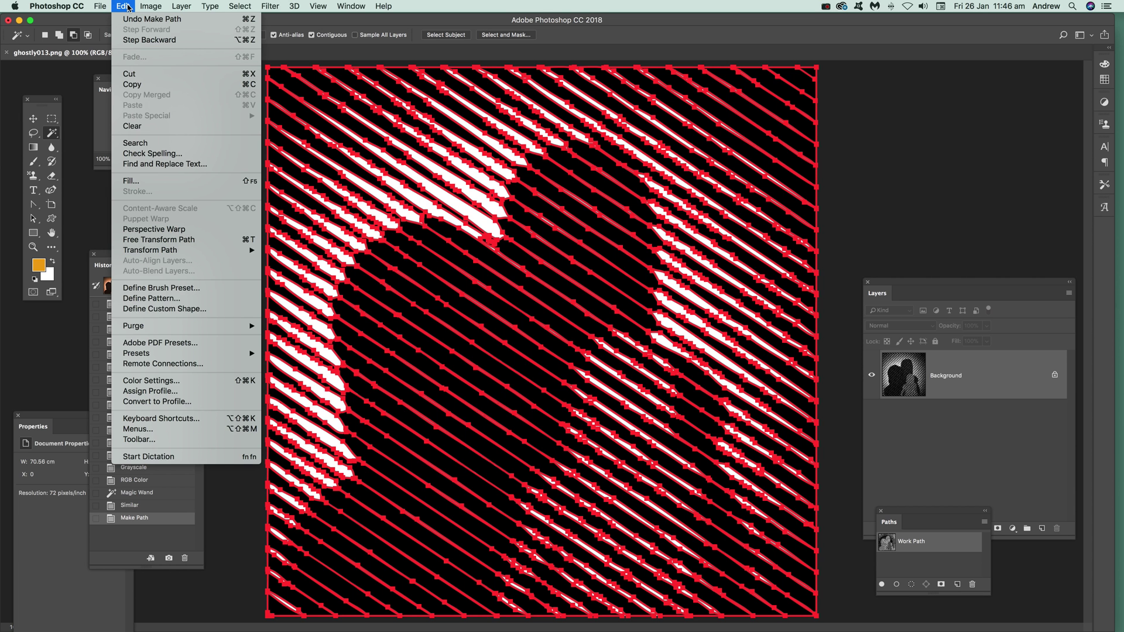
{"action": "left_click", "coordinate": [175, 309]}
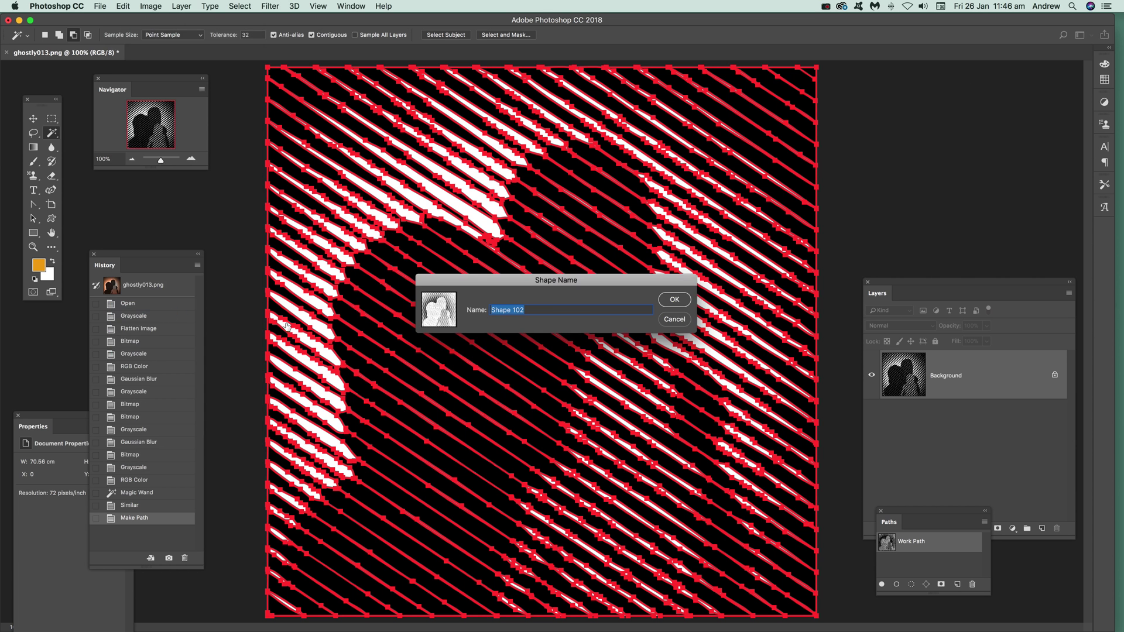
{"action": "left_click", "coordinate": [684, 306]}
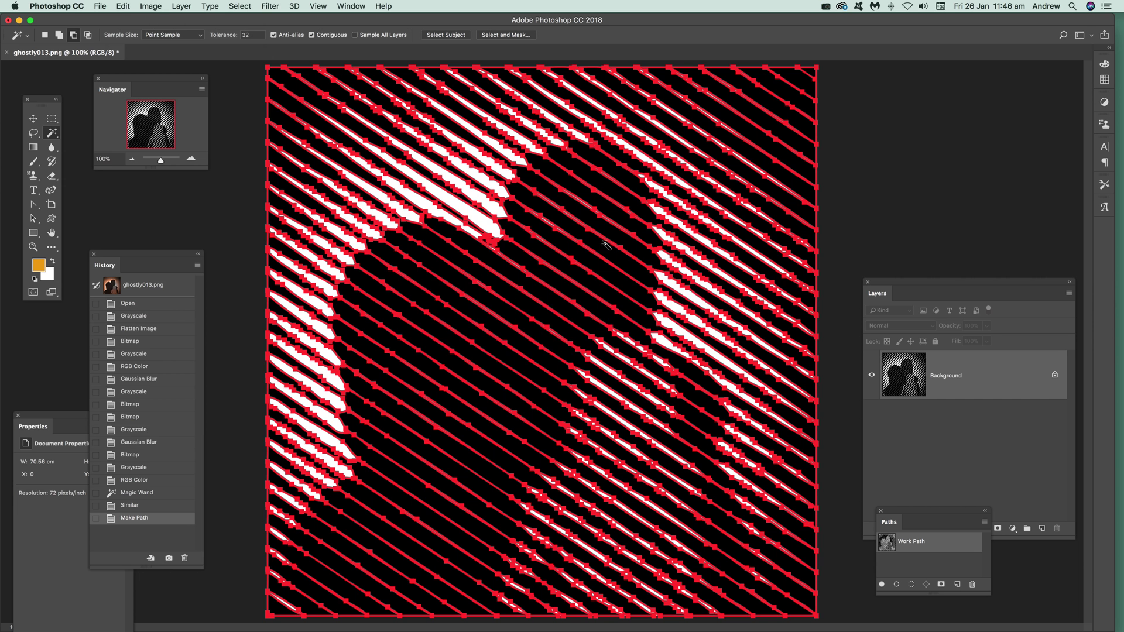
Step: Browse commands in the Layer and File menus
{"action": "left_click", "coordinate": [178, 6]}
{"action": "left_click", "coordinate": [81, 207]}
{"action": "left_click", "coordinate": [100, 6]}
{"action": "left_click", "coordinate": [344, 100]}
{"action": "left_click", "coordinate": [101, 6]}
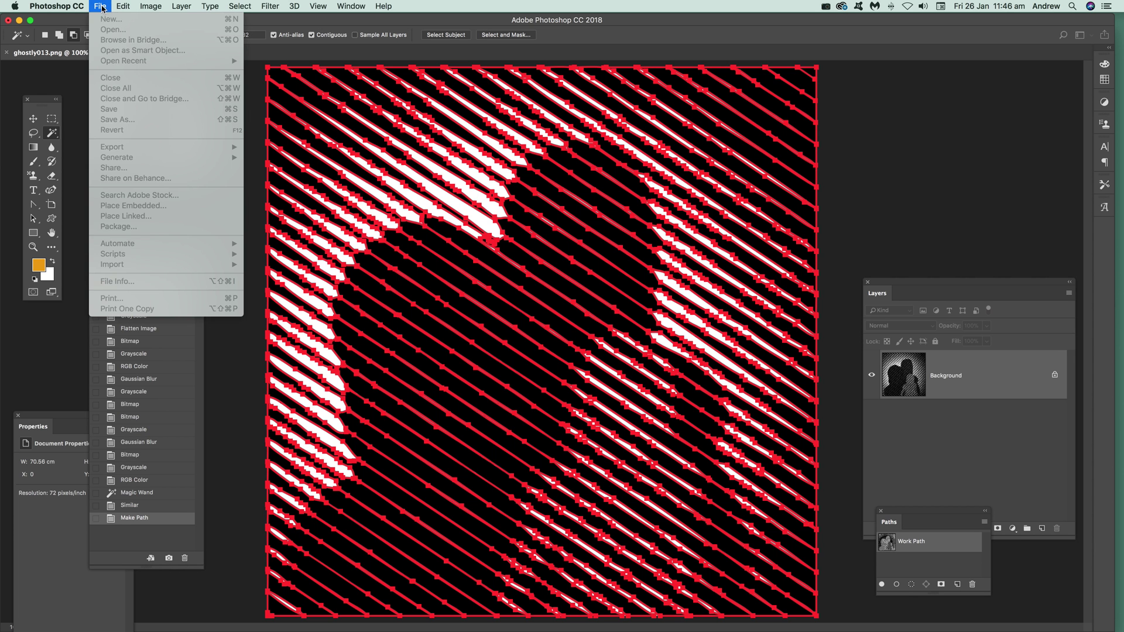
Step: Create a new document from the 854×769 pixel preset
{"action": "key", "text": "super+n"}
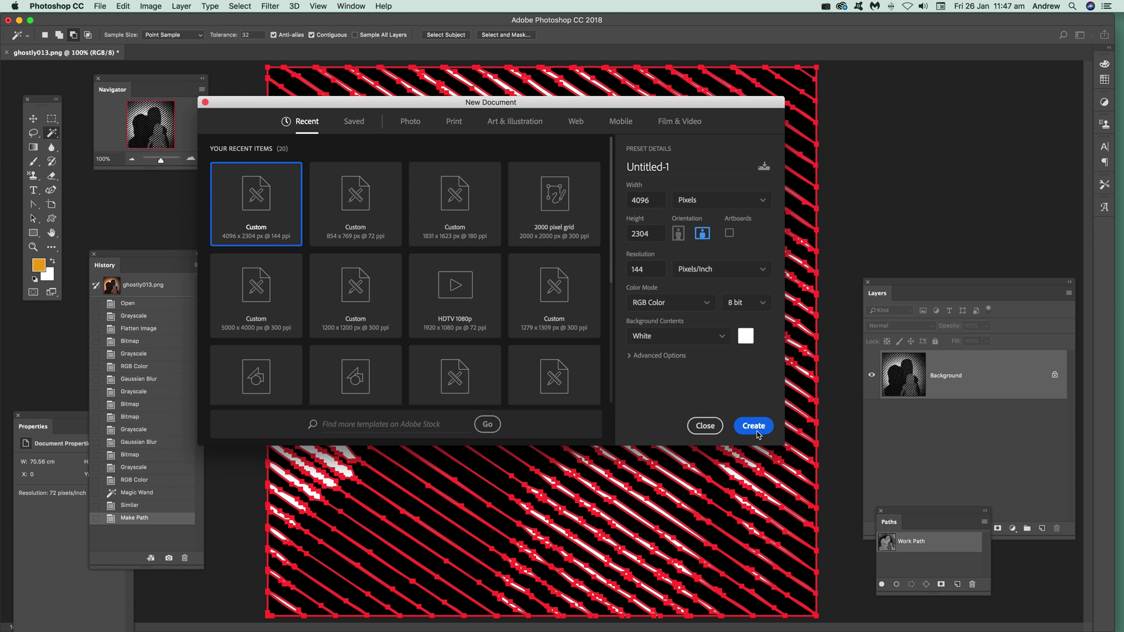
{"action": "left_click", "coordinate": [360, 215]}
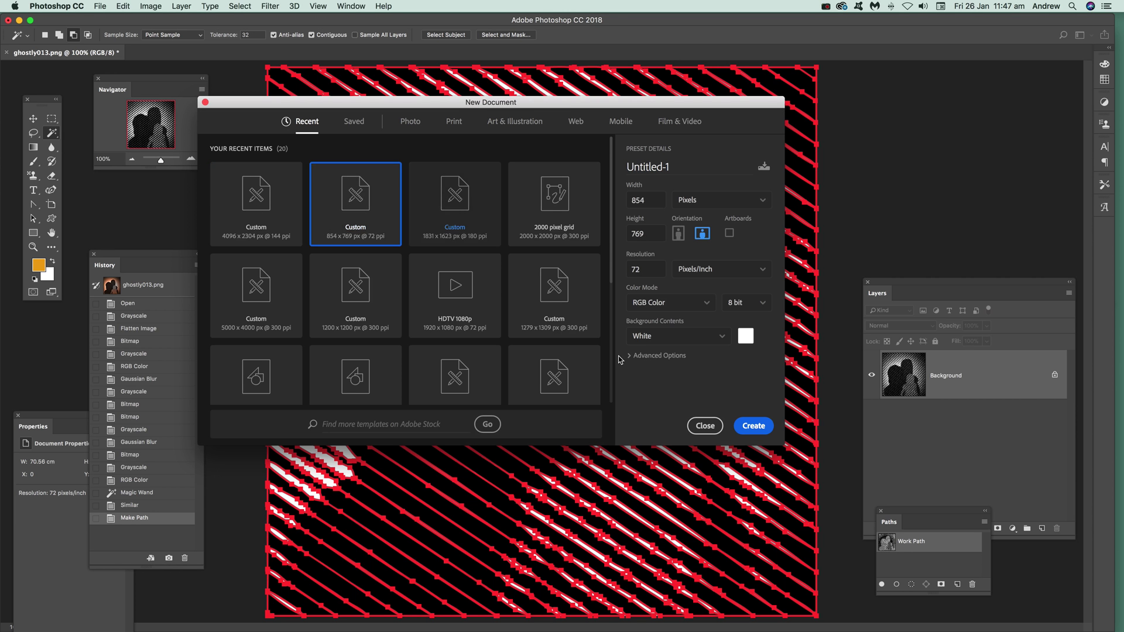
{"action": "left_click", "coordinate": [752, 428]}
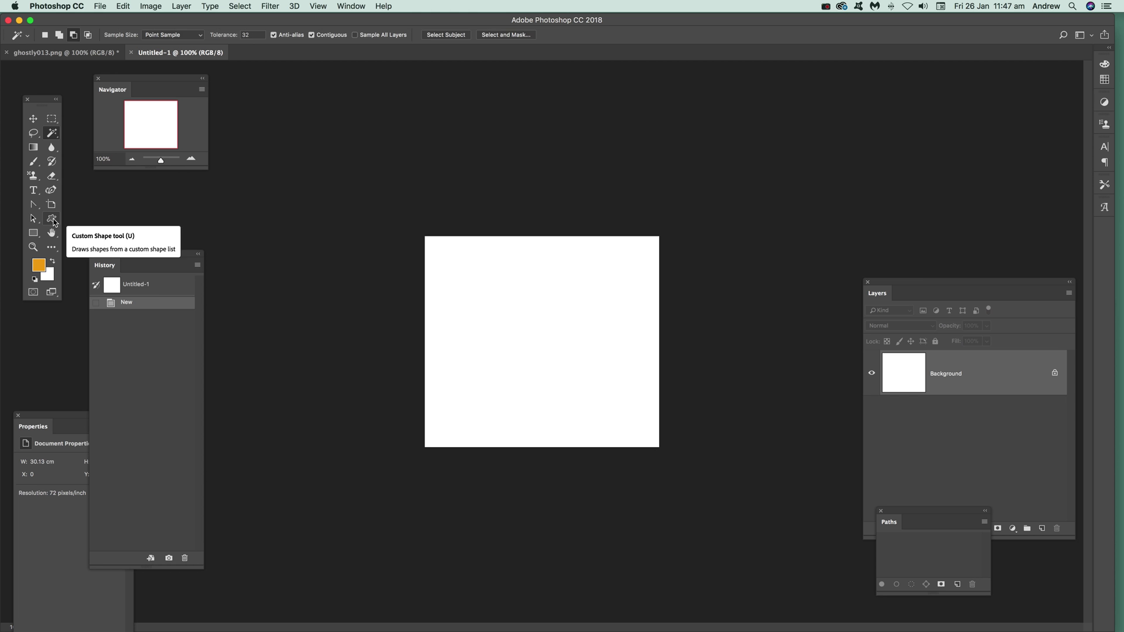
Step: Choose the Custom Shape tool with the saved halftone family shape and black foreground
{"action": "left_click", "coordinate": [53, 220]}
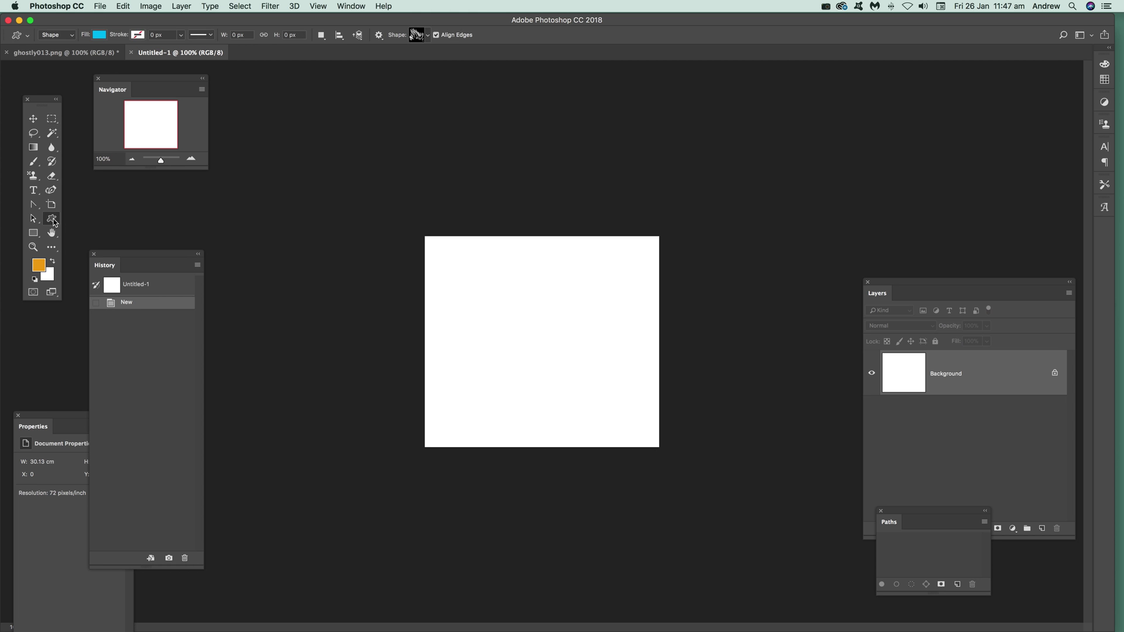
{"action": "left_click", "coordinate": [426, 38]}
{"action": "left_click", "coordinate": [444, 174]}
{"action": "left_click", "coordinate": [672, 36]}
{"action": "left_click", "coordinate": [45, 269]}
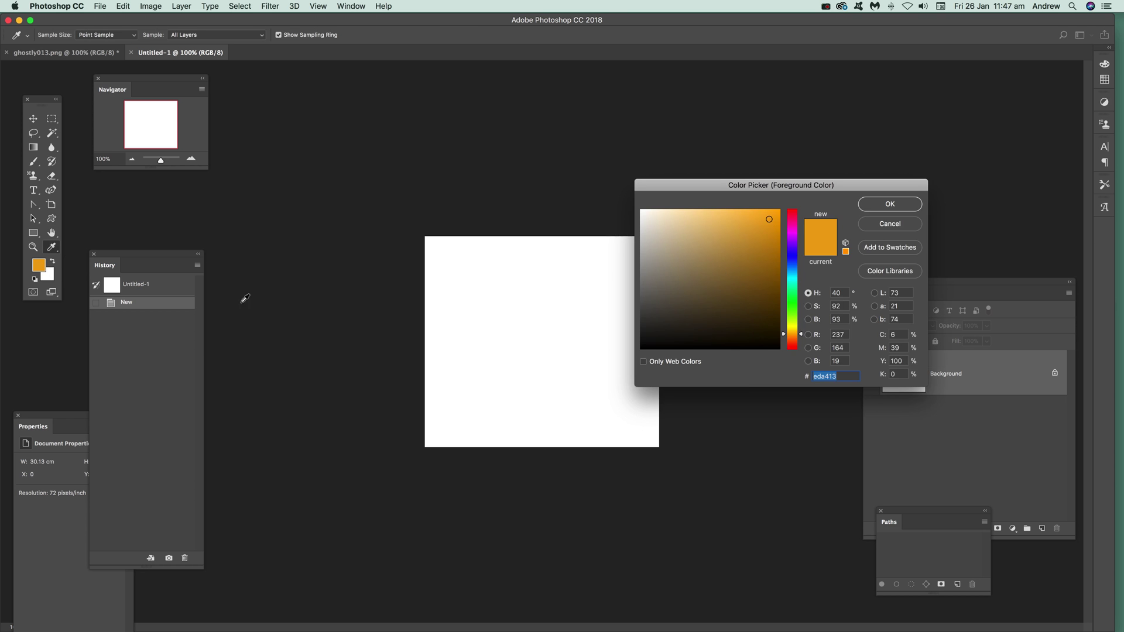
{"action": "left_click_drag", "start_coordinate": [739, 301], "coordinate": [597, 369]}
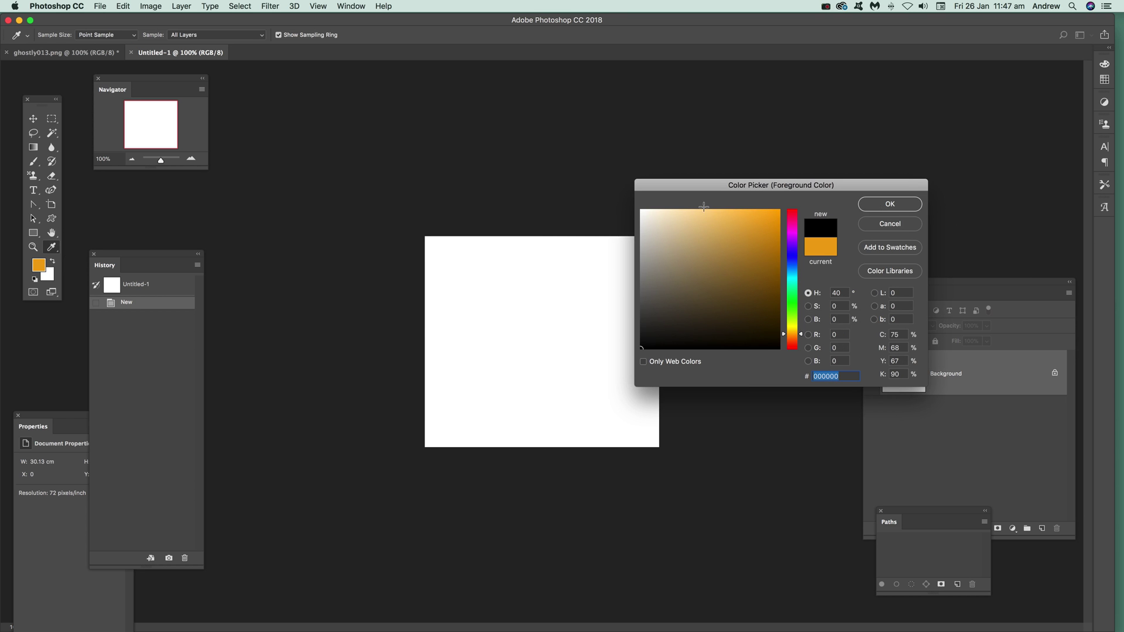
{"action": "key", "text": "Return"}
Step: Draw the halftone family shape across the canvas and commit a Free Transform
{"action": "left_click_drag", "start_coordinate": [403, 201], "coordinate": [677, 497]}
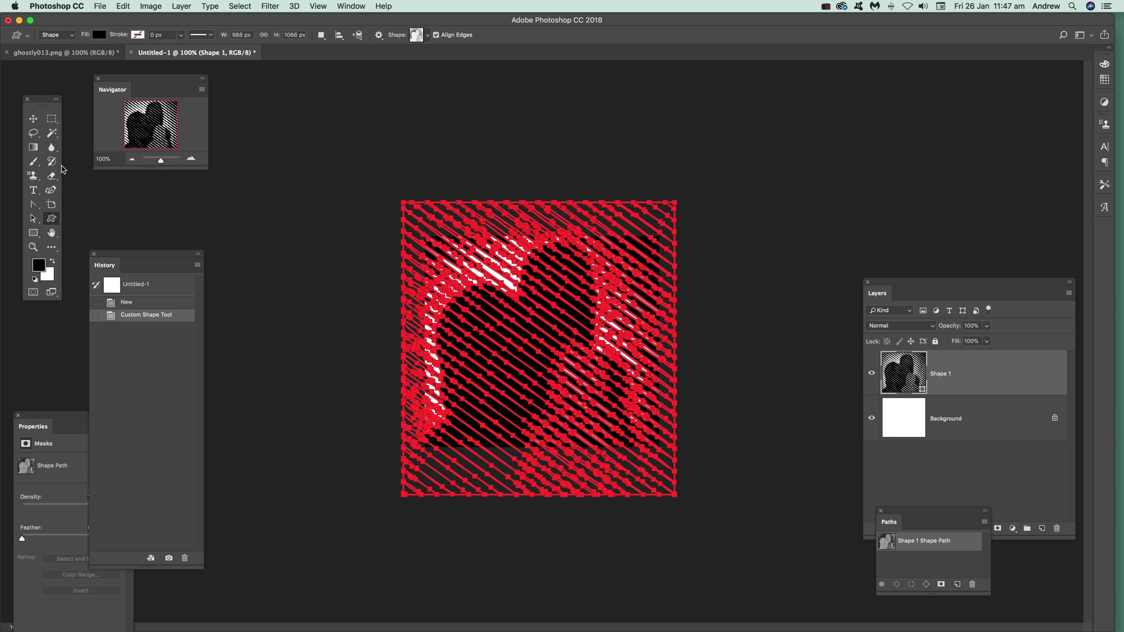
{"action": "left_click", "coordinate": [35, 120]}
{"action": "key", "text": "super+t"}
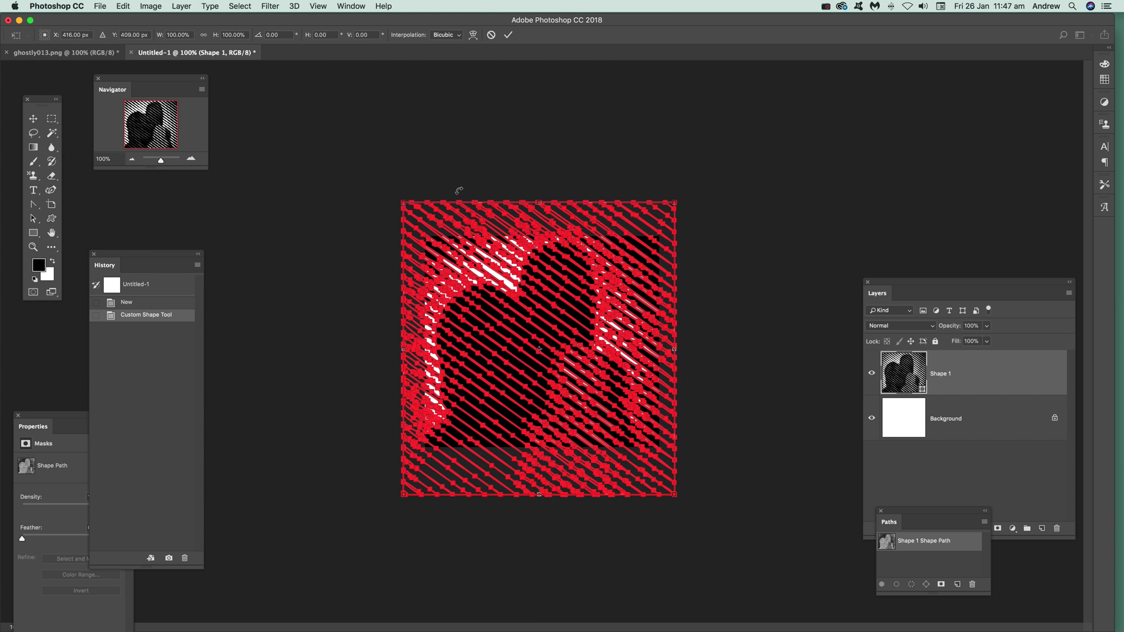
{"action": "left_click", "coordinate": [508, 34]}
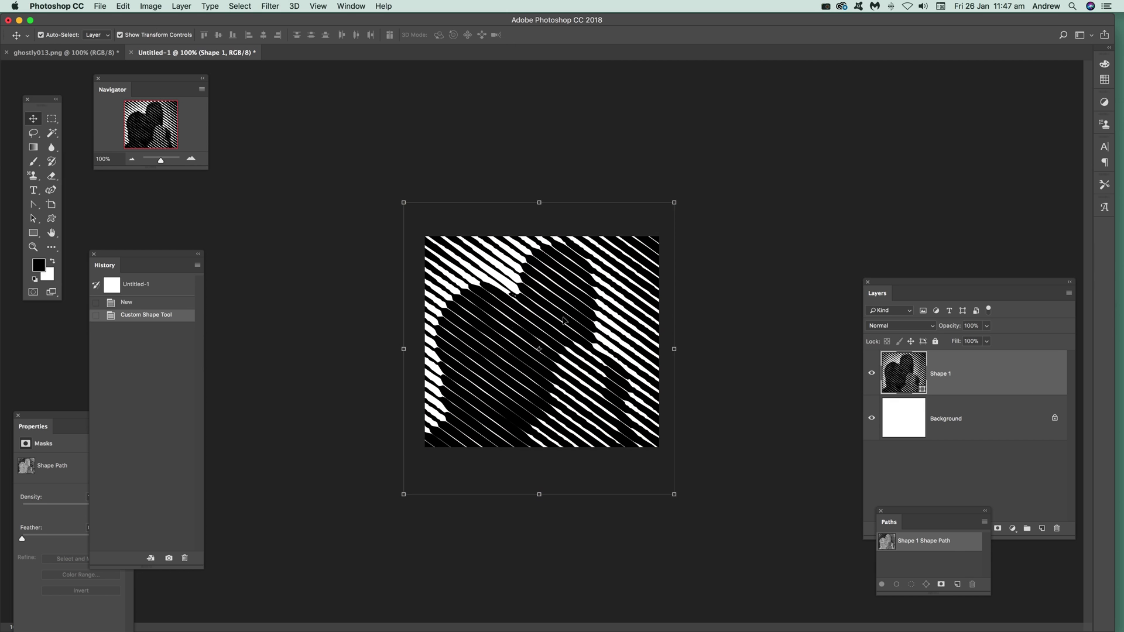